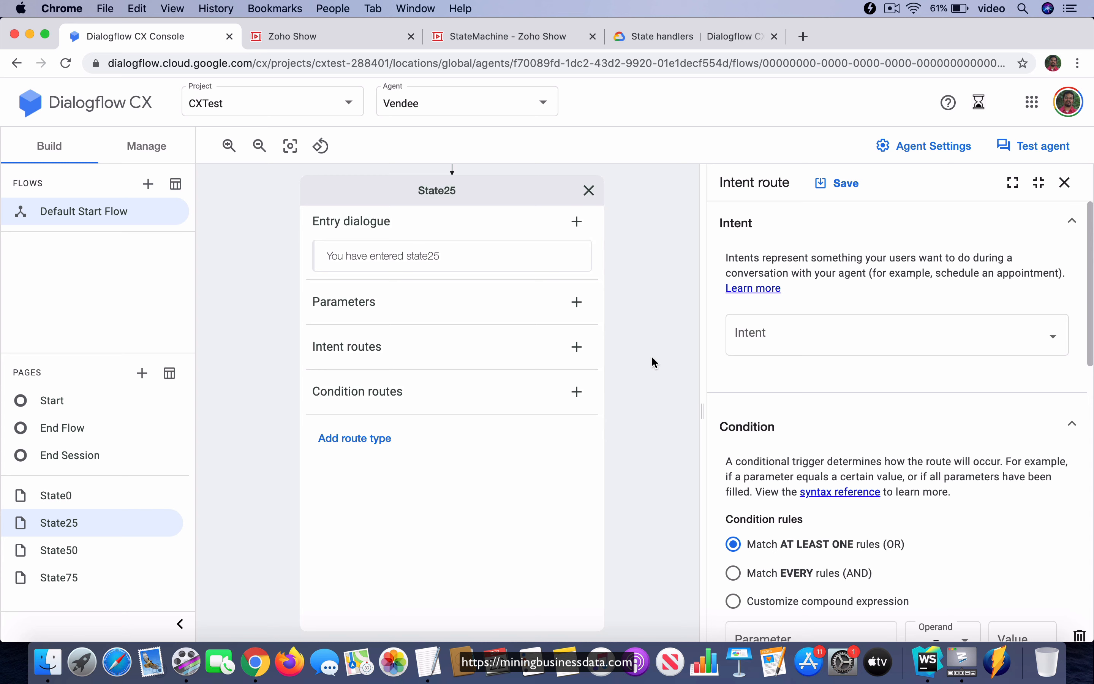
Assign the AddAQuarter intent to State25's new intent route and enter the agent response "You have added a quarter."
left_click(1056, 337)
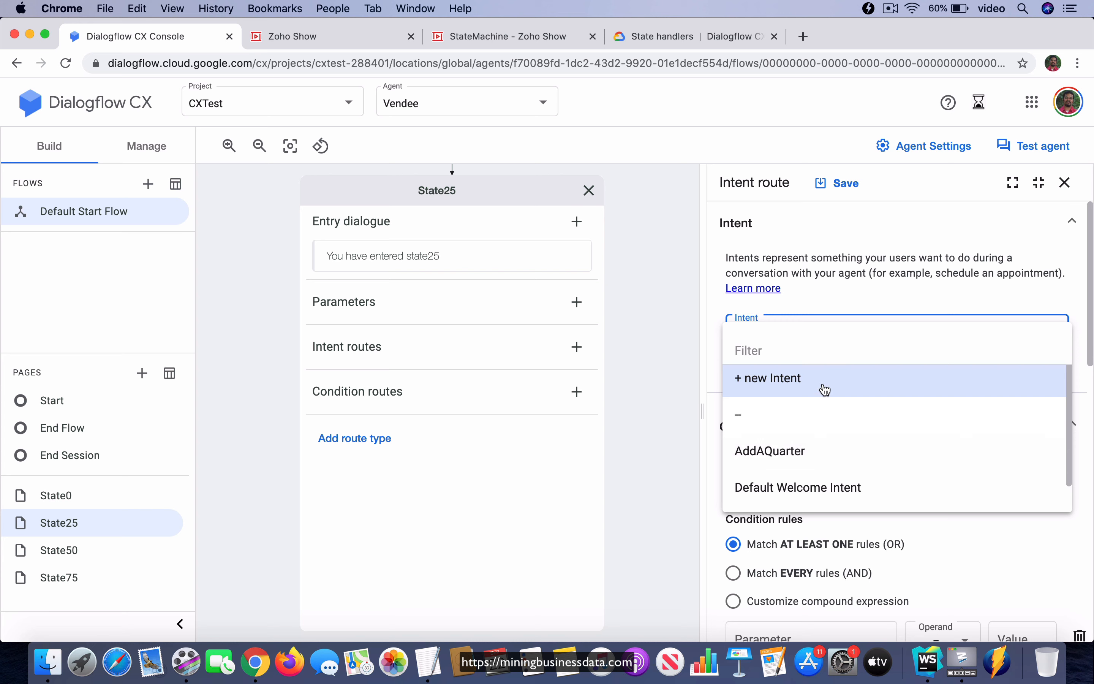
left_click(792, 459)
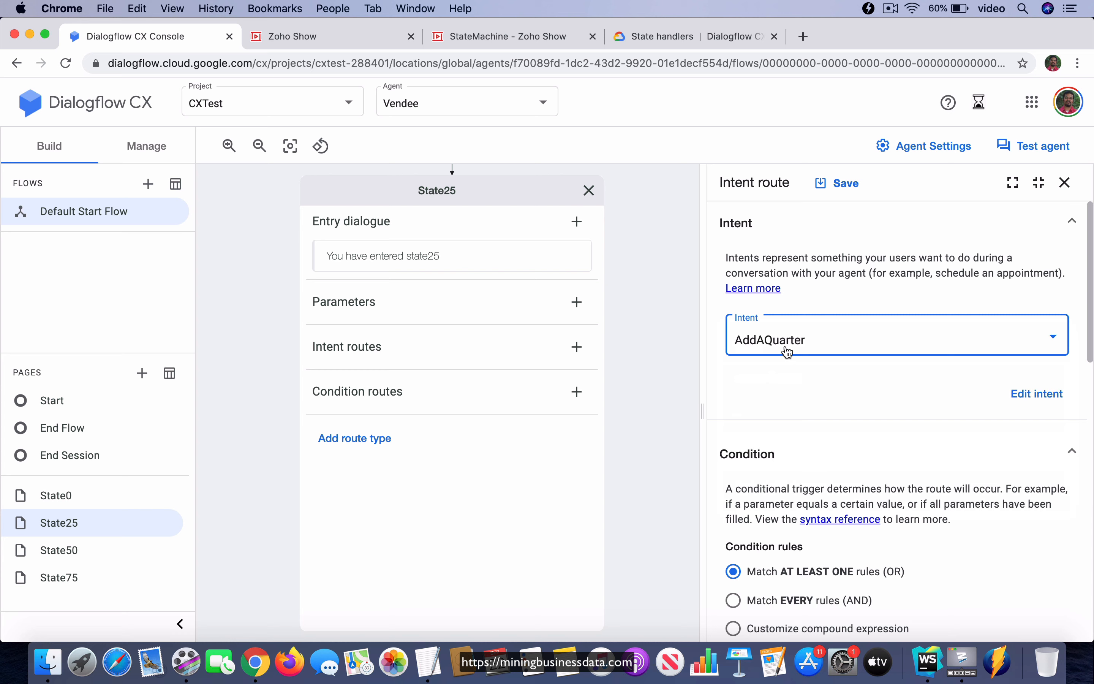
scroll(834, 397, "down", 10)
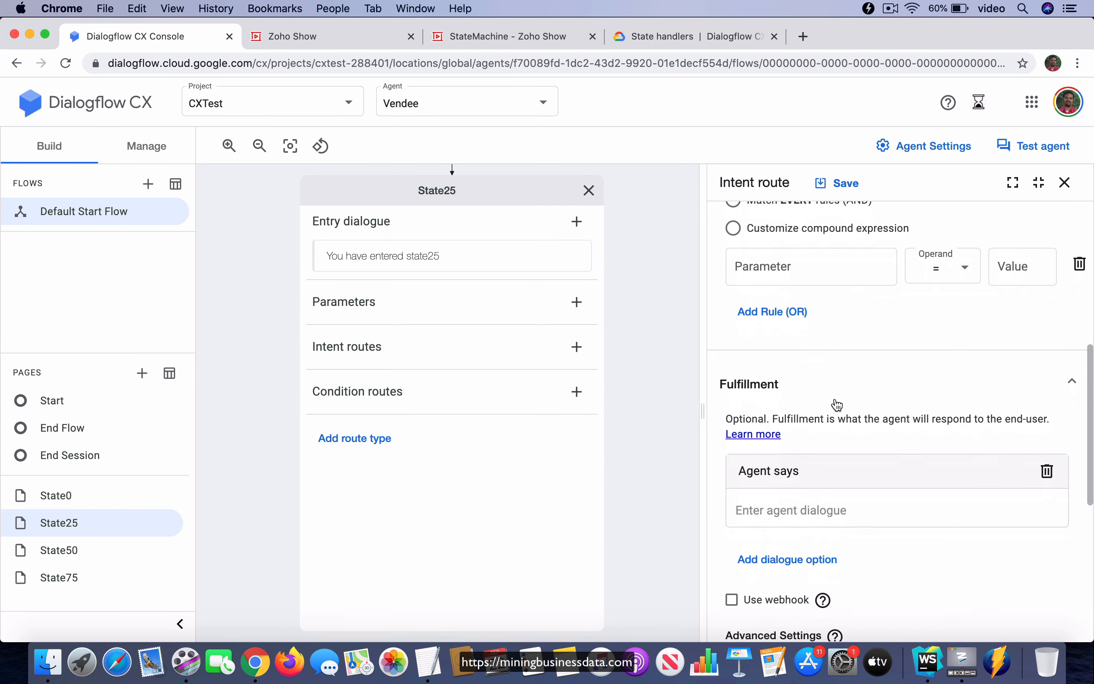
left_click(797, 445)
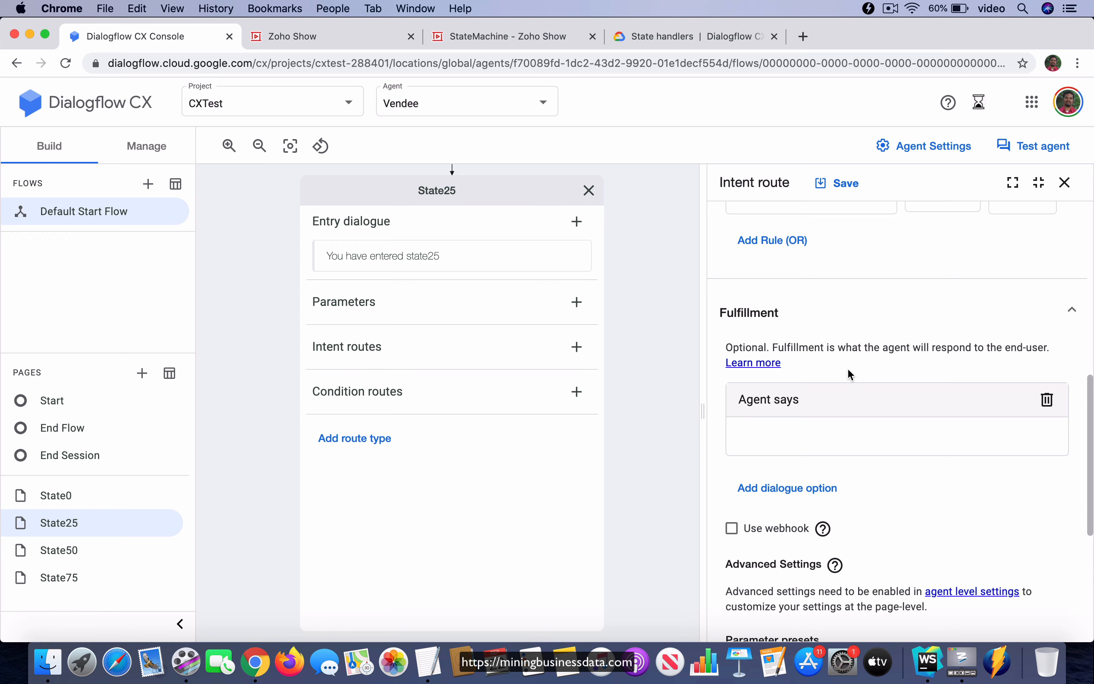
scroll(854, 323, "up", 8)
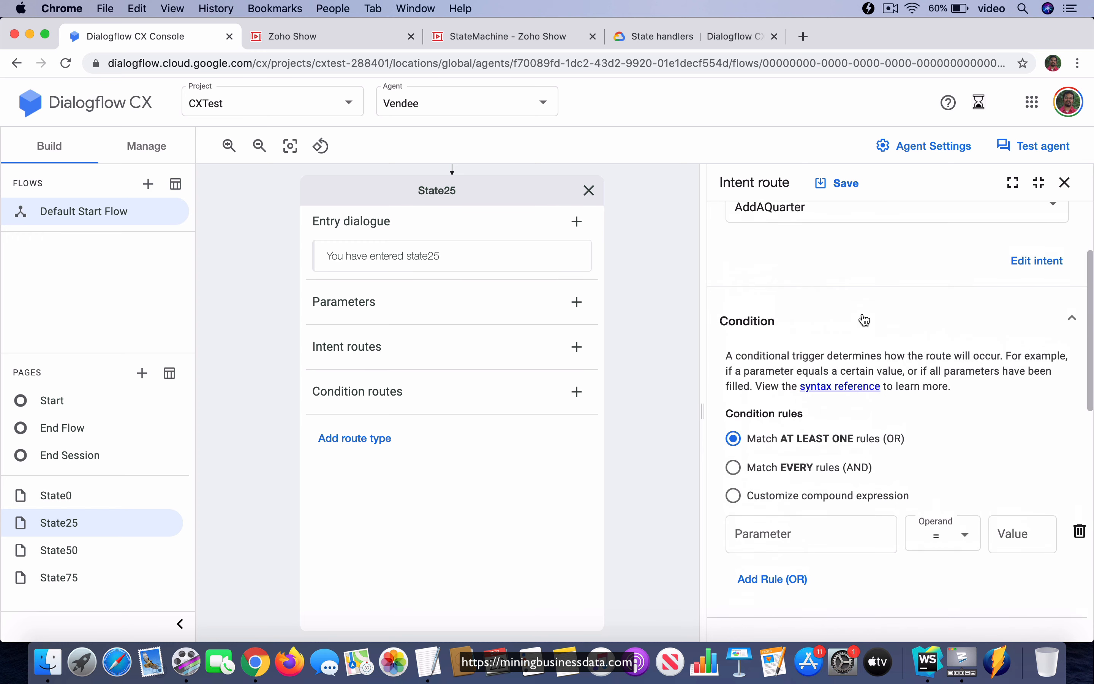
scroll(861, 319, "up", 3)
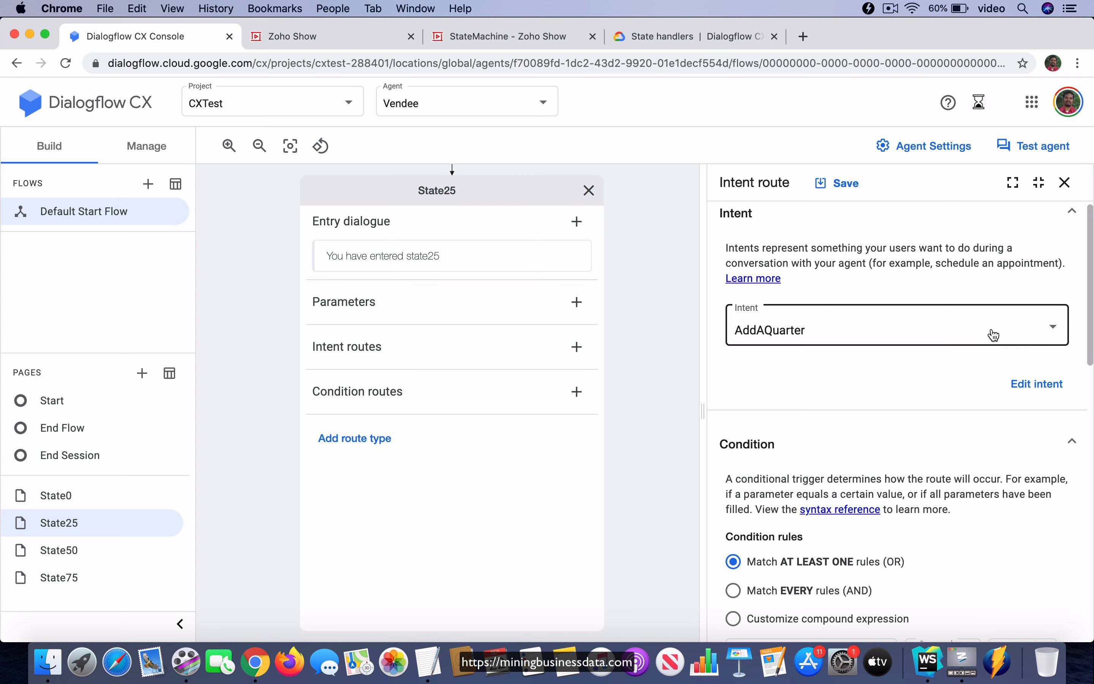
scroll(870, 382, "down", 10)
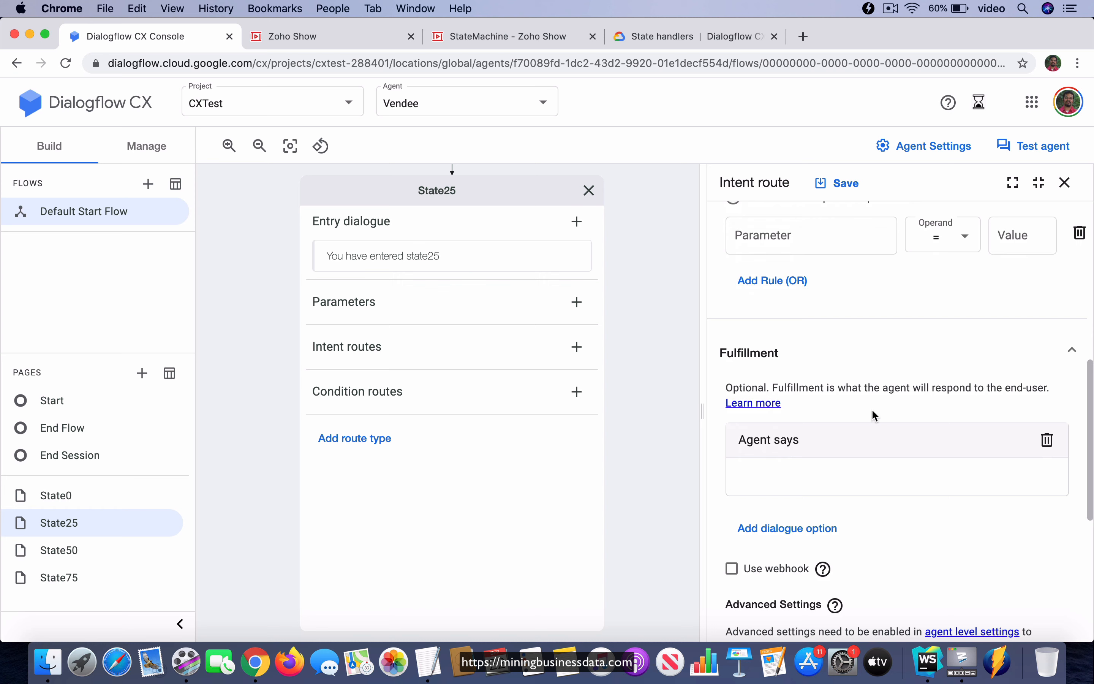
left_click(809, 480)
type("You ")
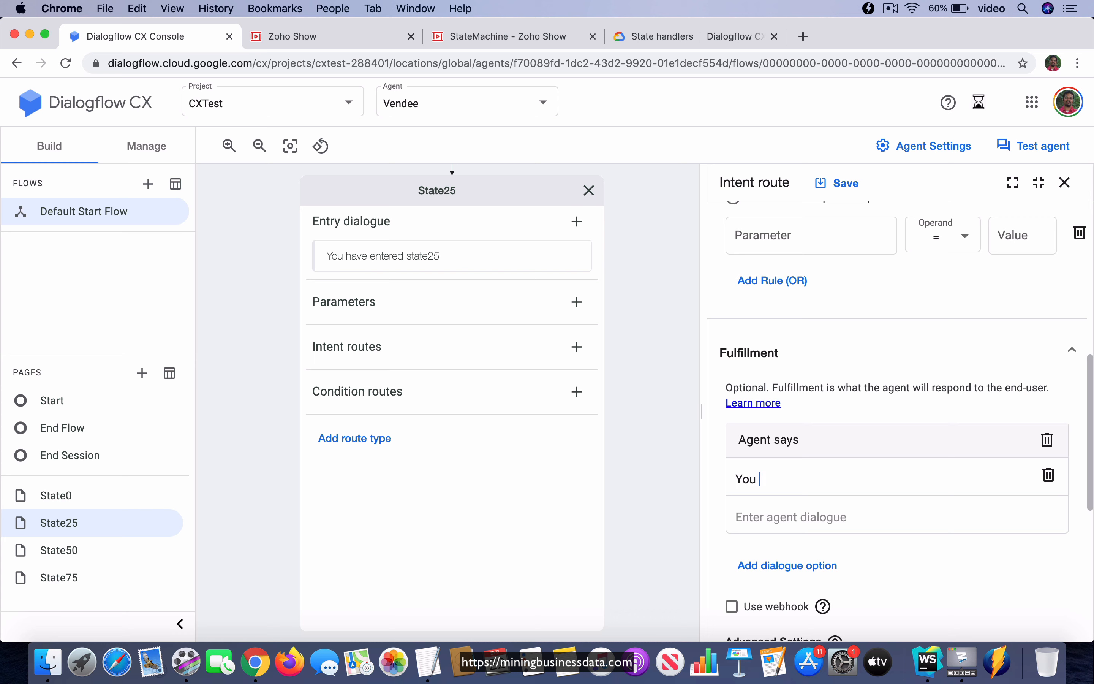
type("have added a quarter.")
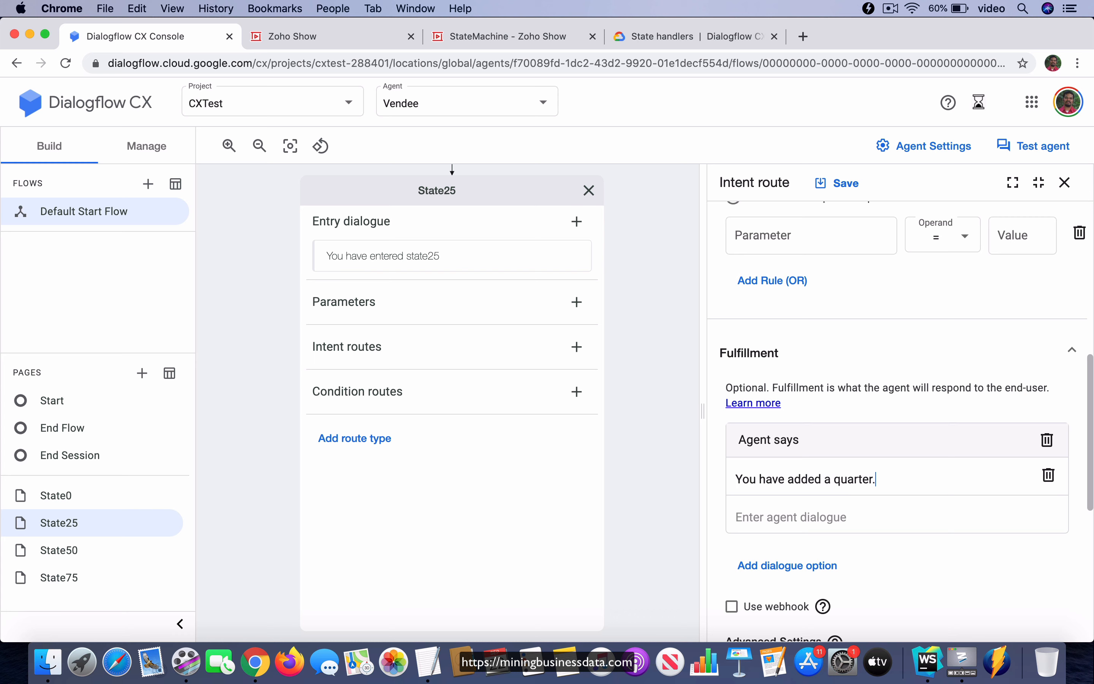
Set the State25 intent route to transition to page State50 and save the route
scroll(916, 472, "down", 8)
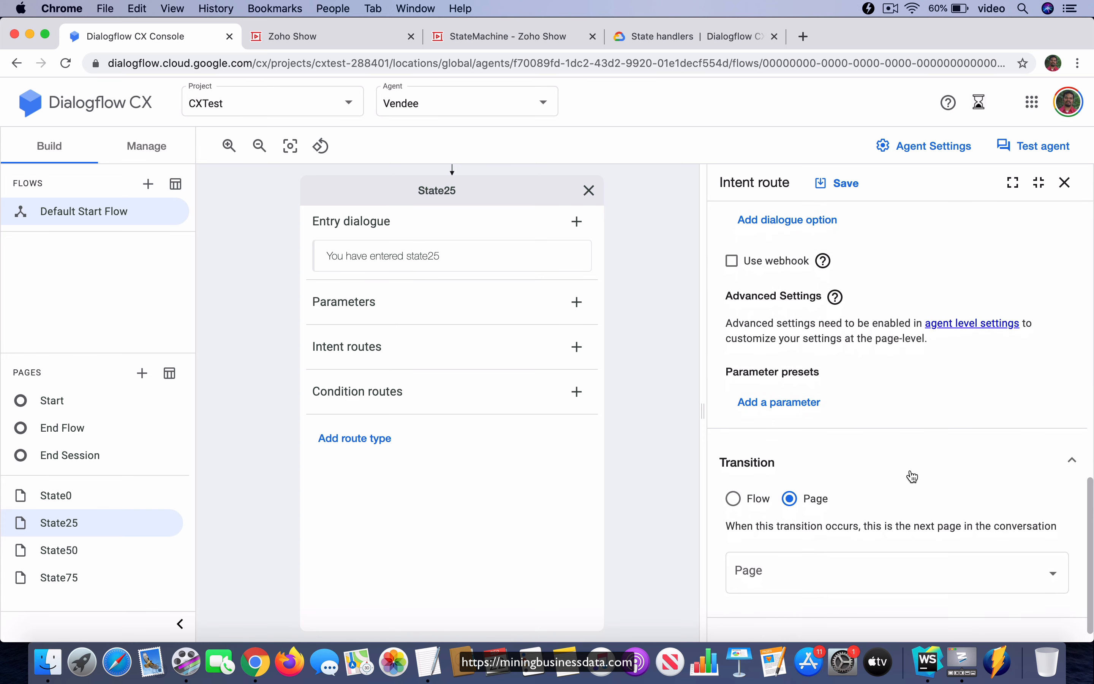
left_click(991, 556)
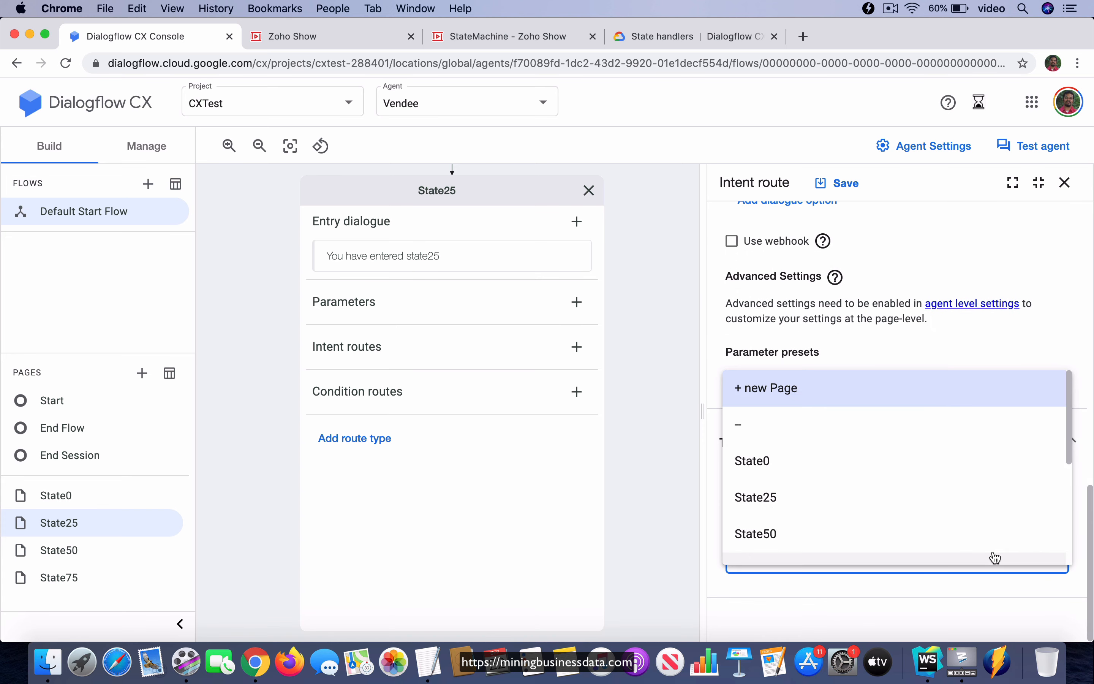
left_click(840, 542)
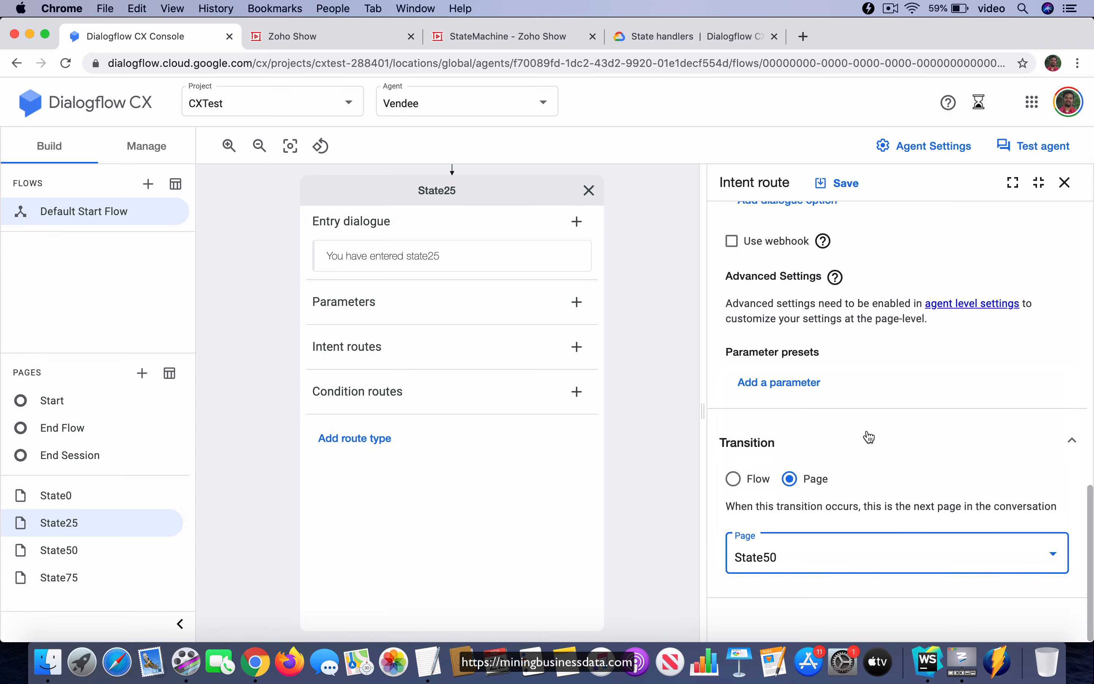
left_click(844, 189)
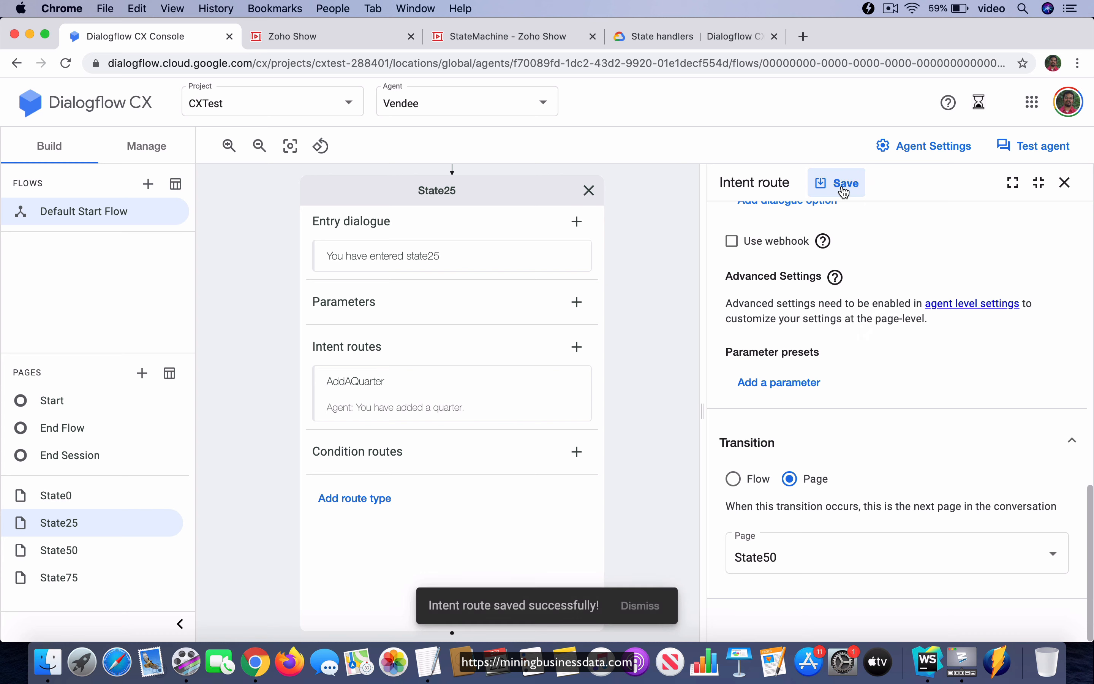
Give the State50 page the entry dialogue "You have entered state50", save it and return to the flow graph
left_click(68, 551)
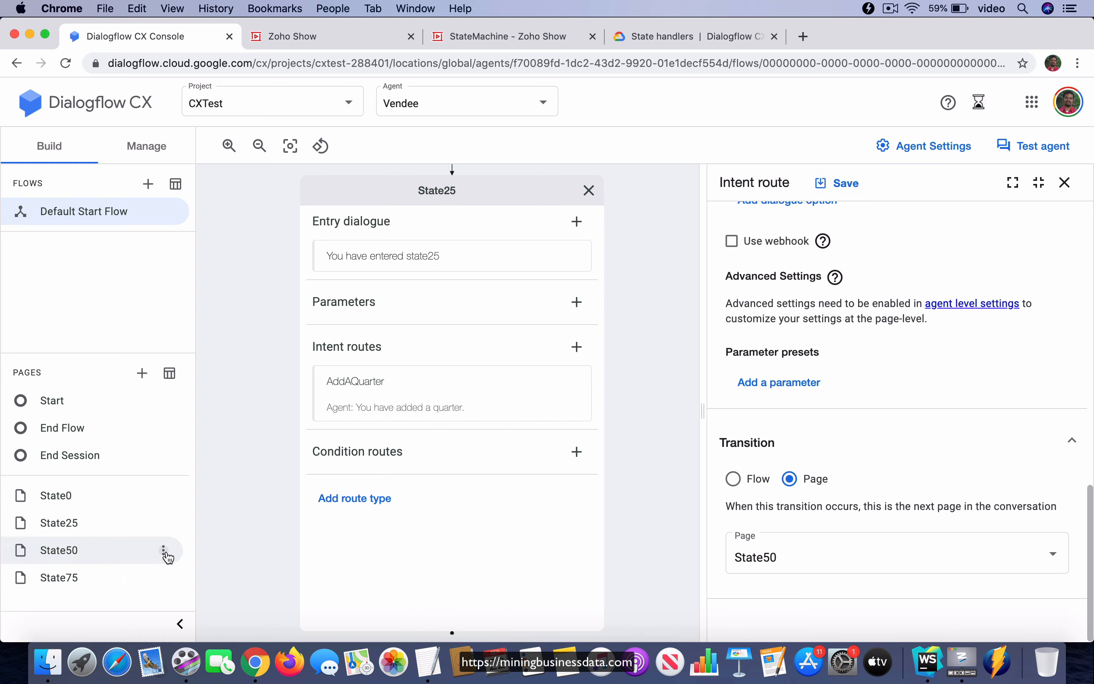
left_click(165, 551)
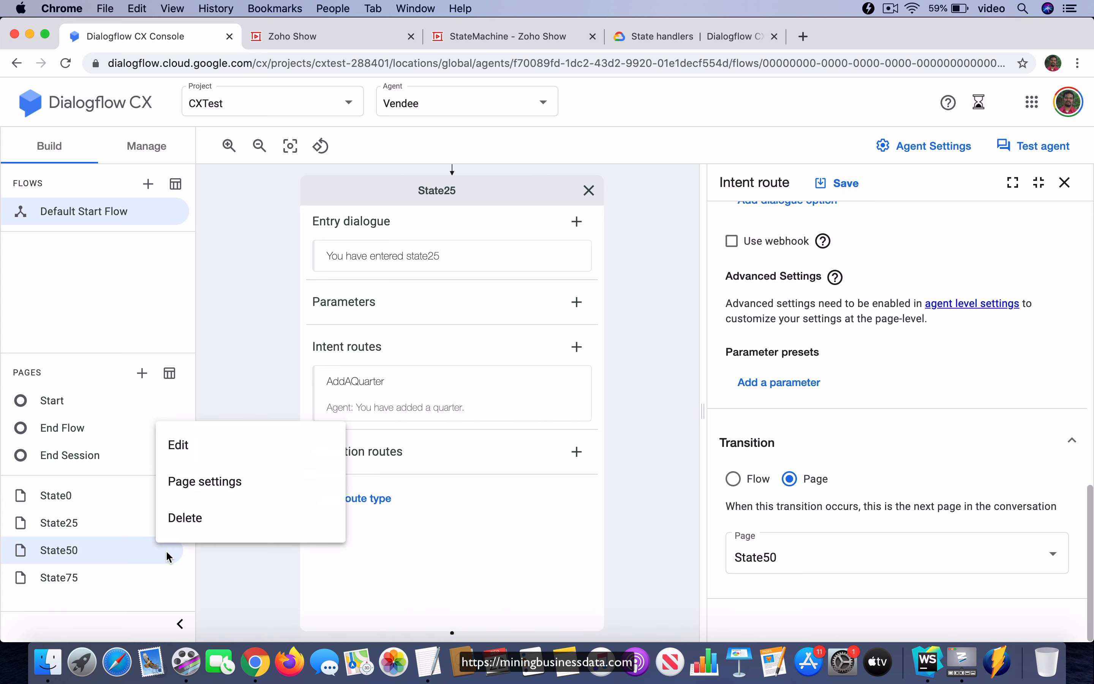
left_click(183, 448)
left_click(347, 336)
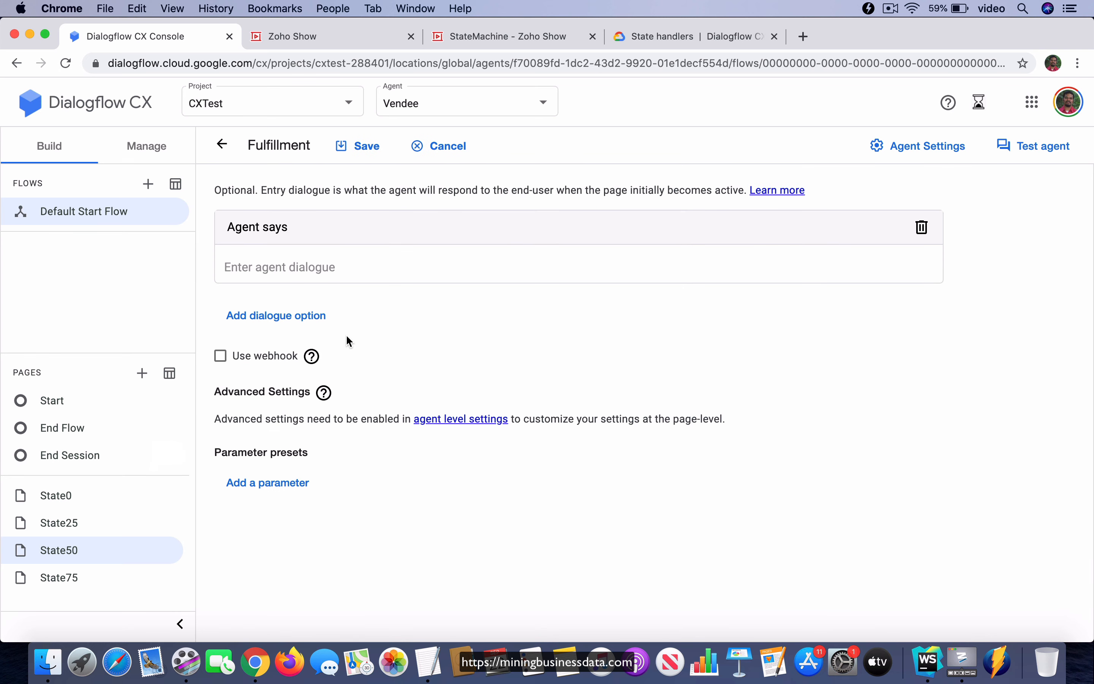
left_click(370, 268)
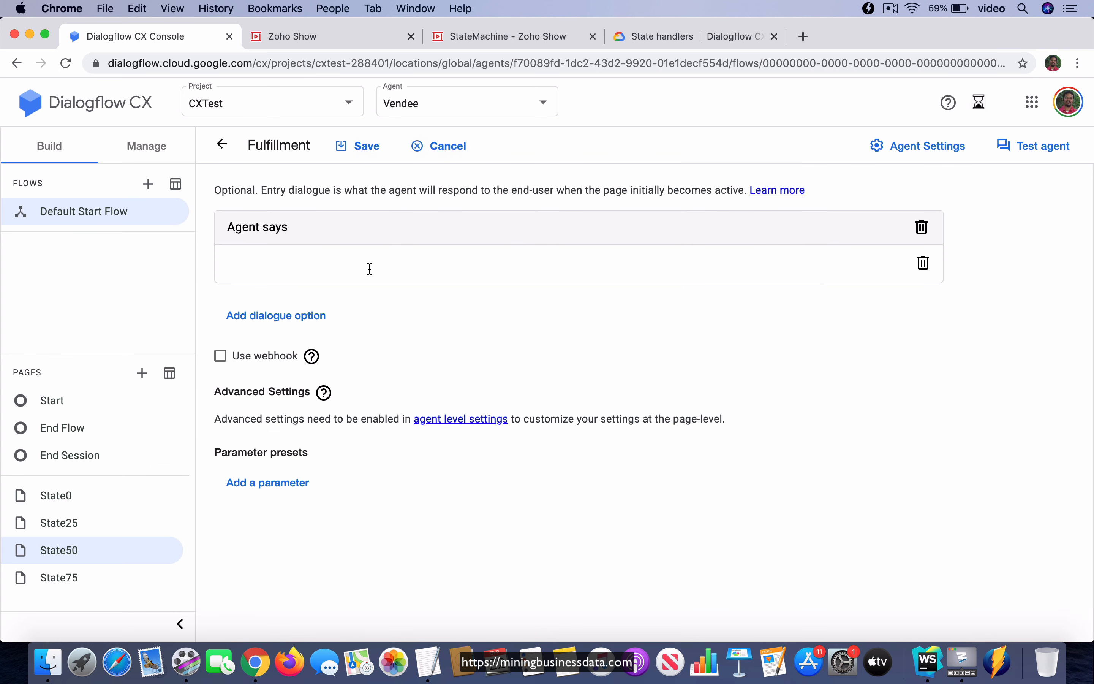
type("You have ent")
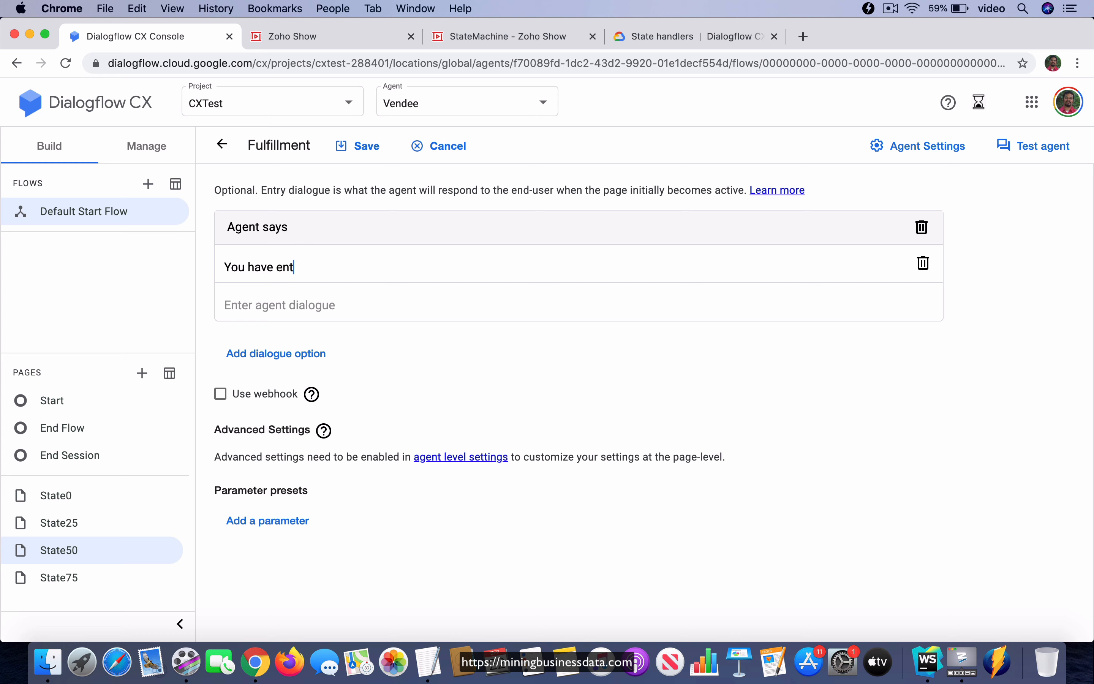
type("ered state50")
left_click(358, 152)
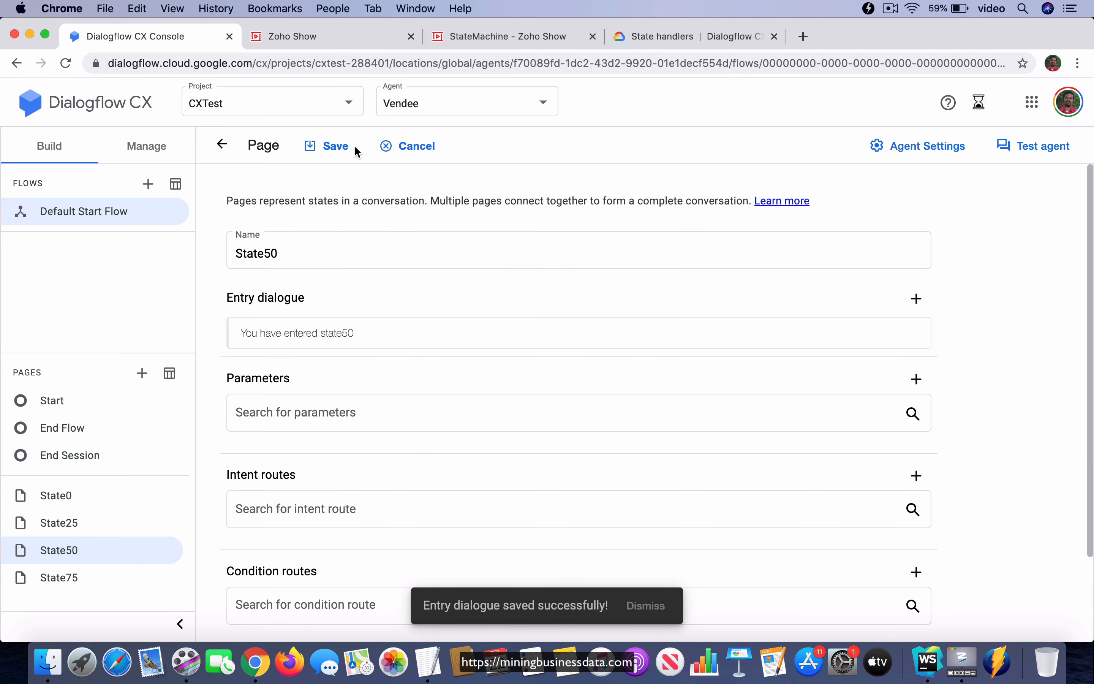
left_click(221, 144)
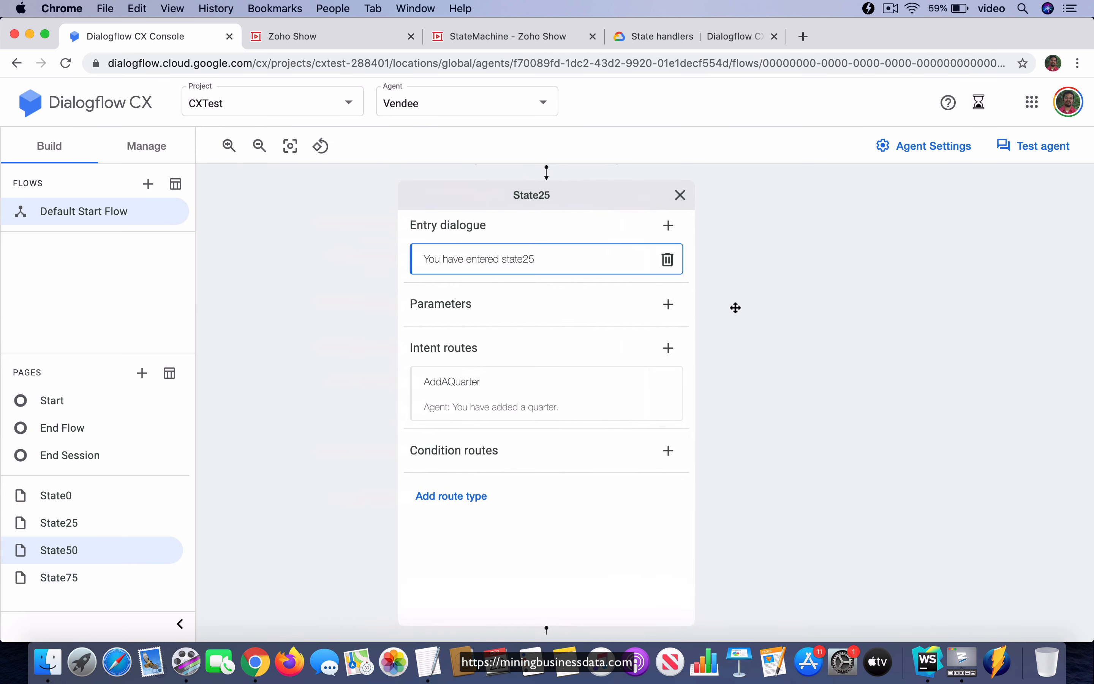
Test the draft agent in the simulator by sending "add a quarter" twice, then close the simulator
left_click(1020, 156)
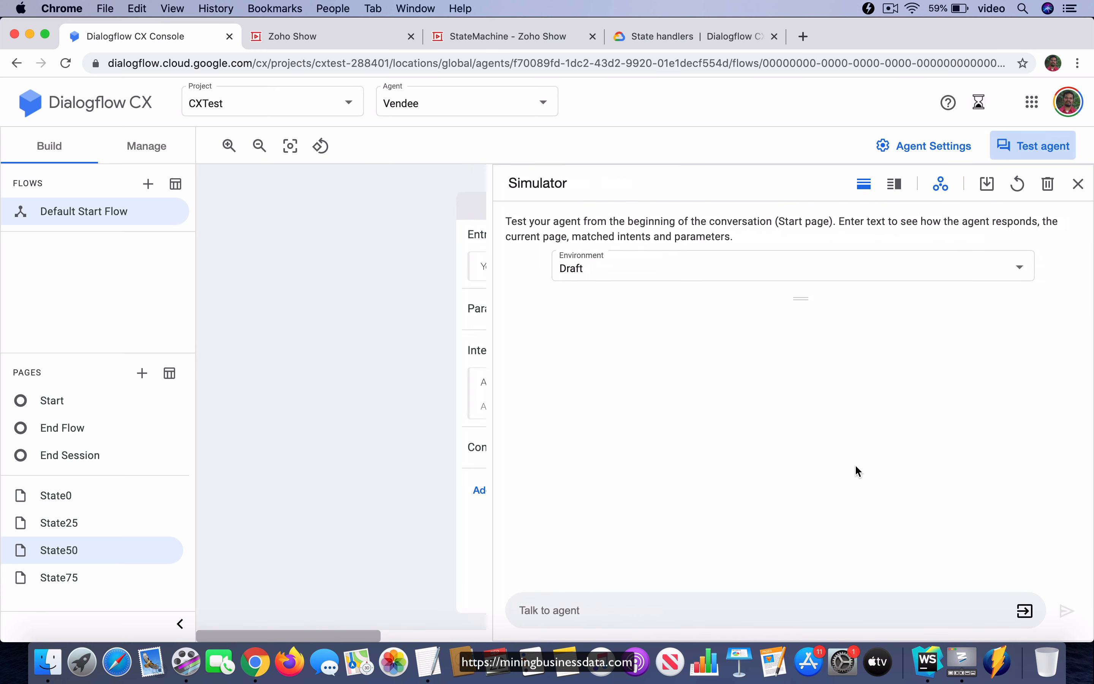
left_click(673, 605)
type("add a qu")
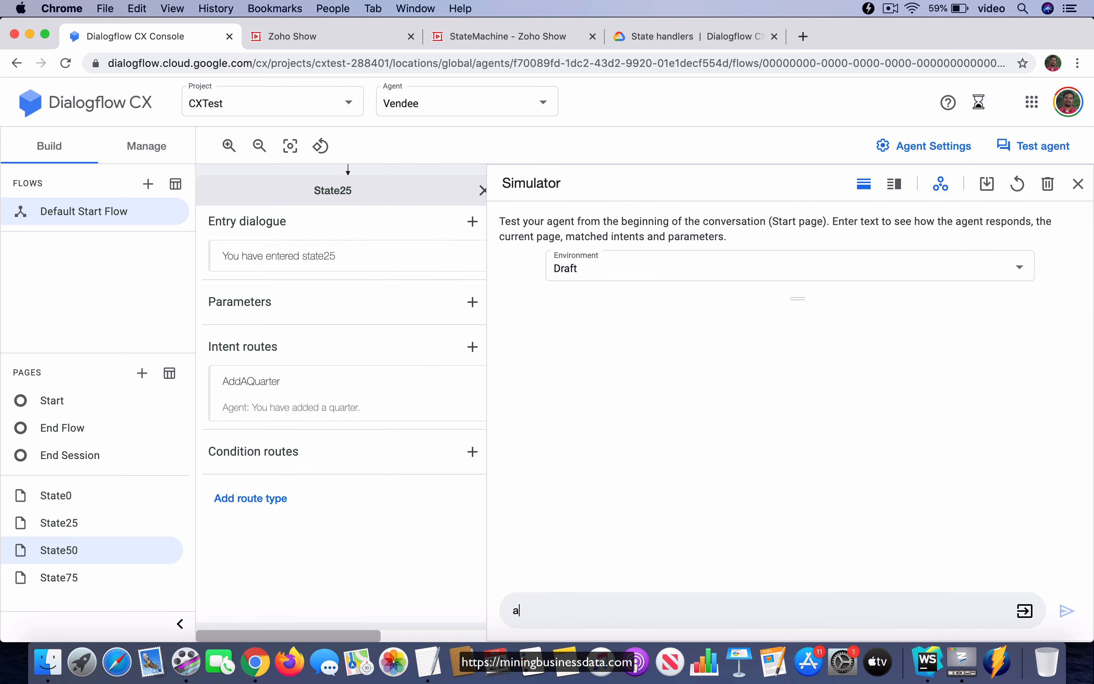
type("arter")
key("Return")
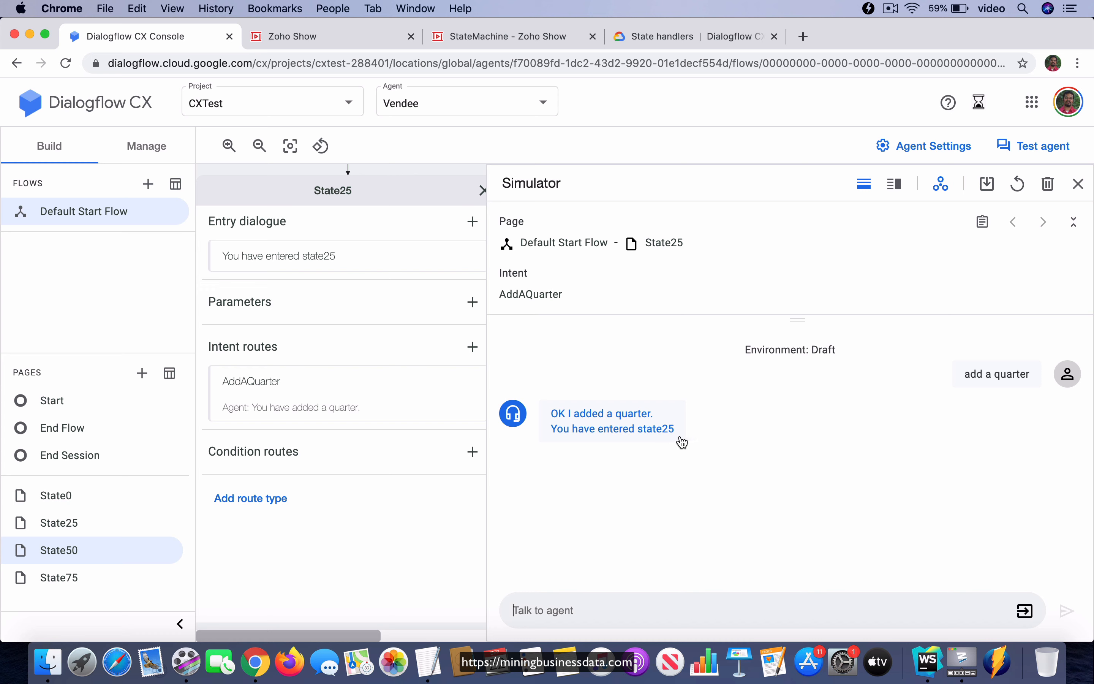
left_click(662, 610)
type("add a quarter")
key("Return")
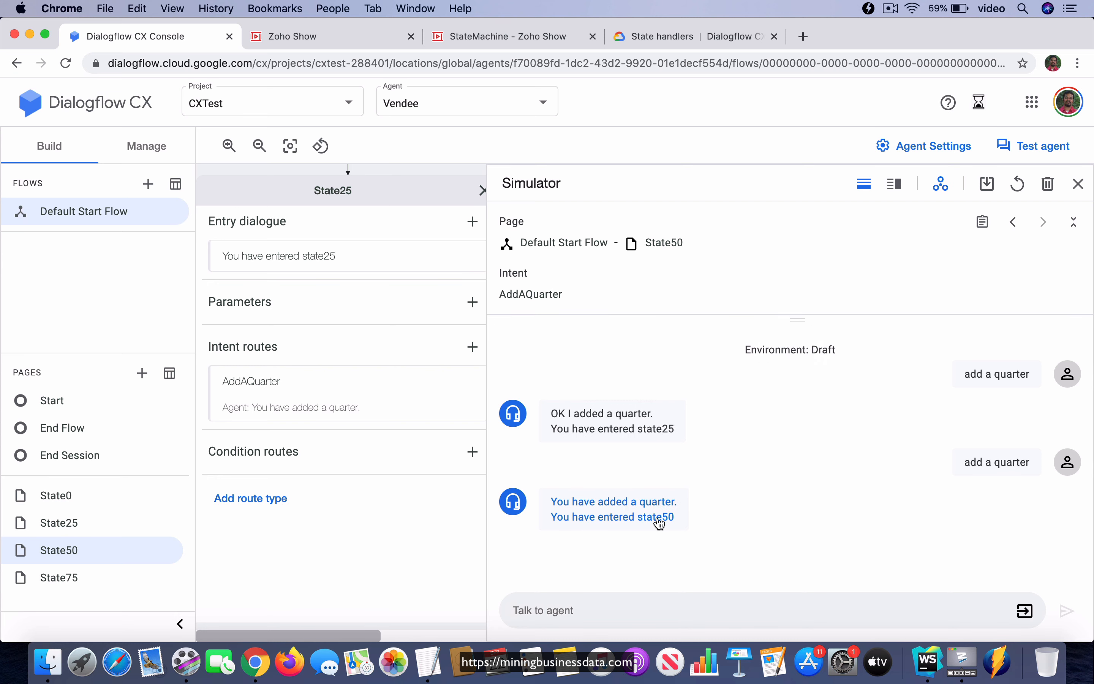
left_click(1078, 184)
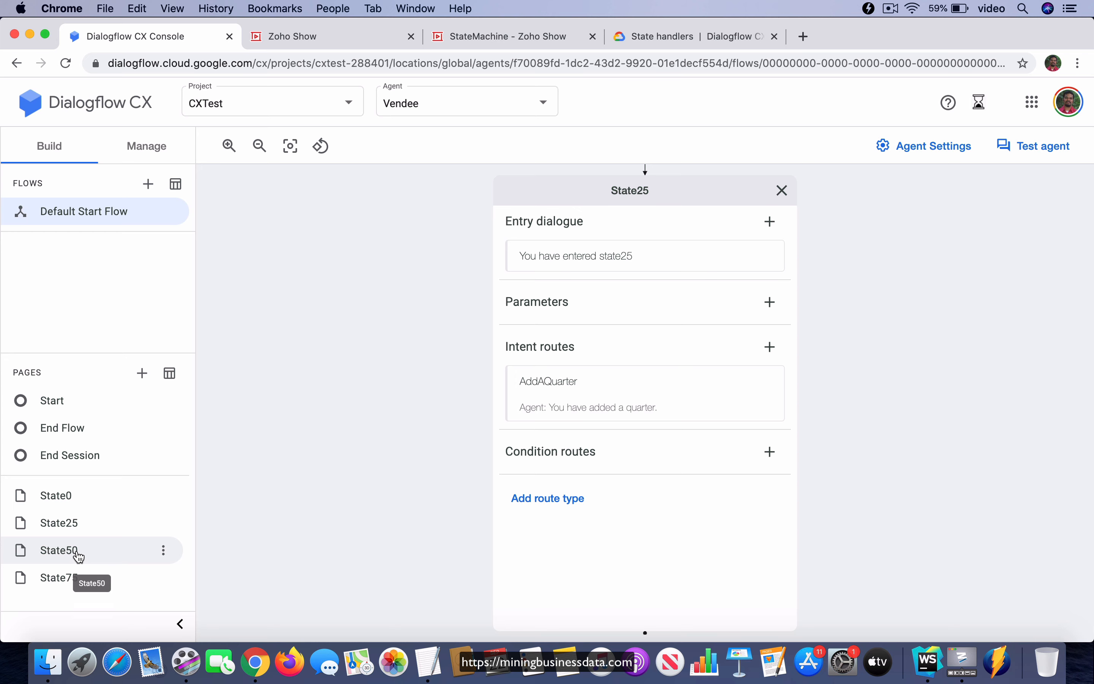
left_click(164, 550)
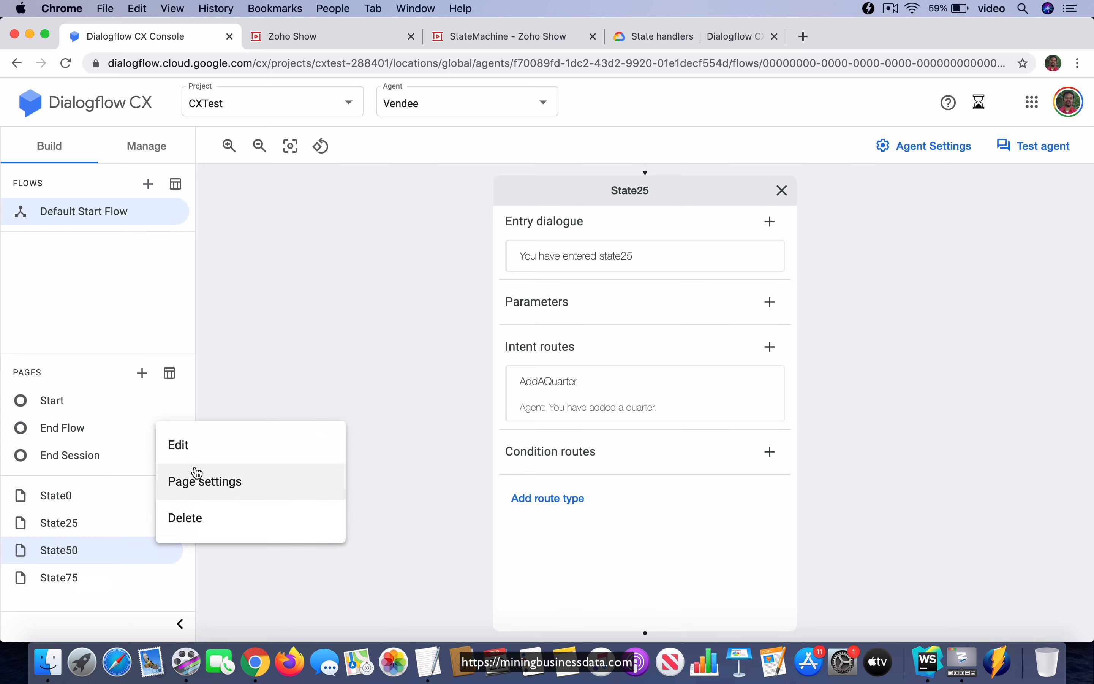
left_click(187, 446)
left_click(222, 144)
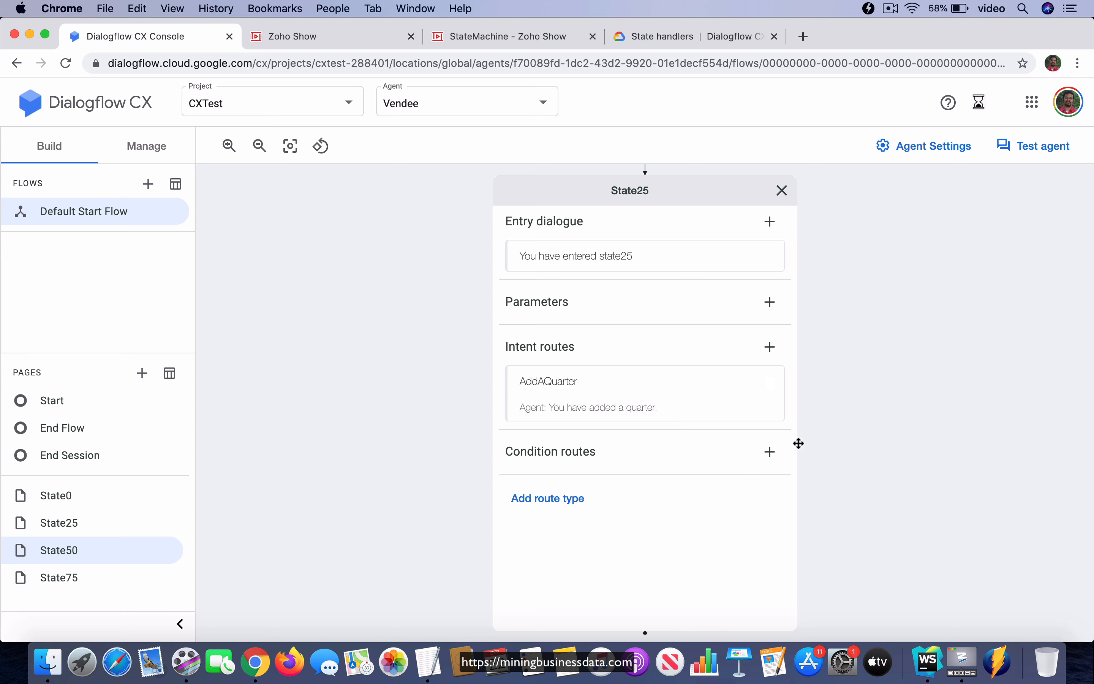
Open the State50 page in the flow graph and start an intent route on it using the AddAQuarter intent
left_click(75, 550)
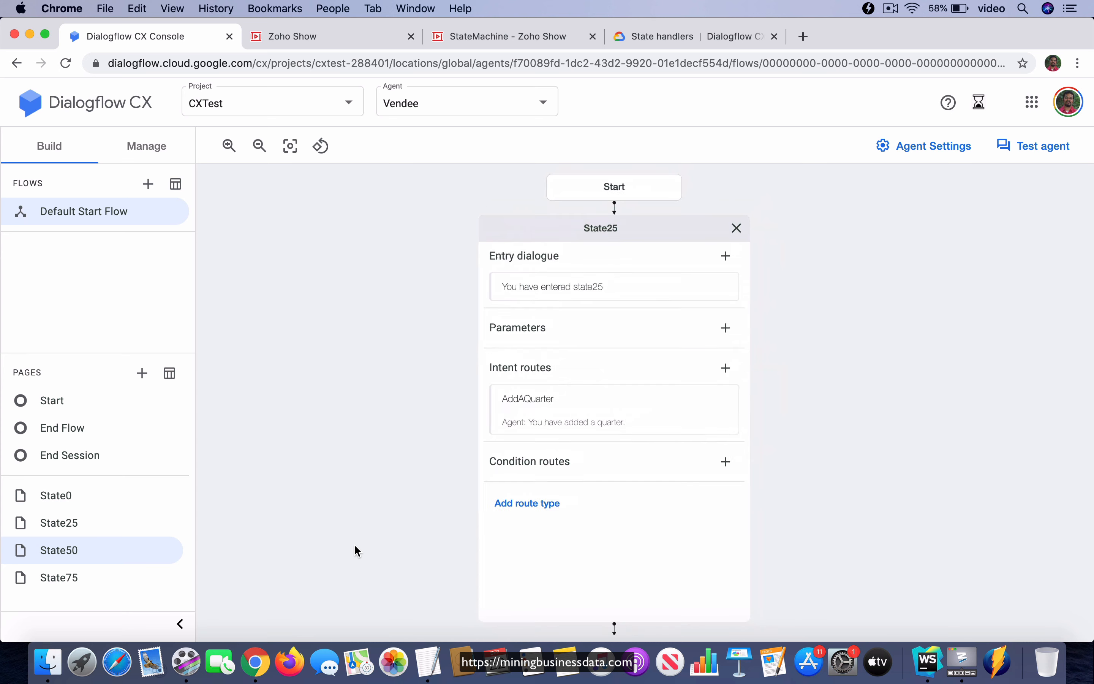
left_click(602, 234)
left_click(559, 306)
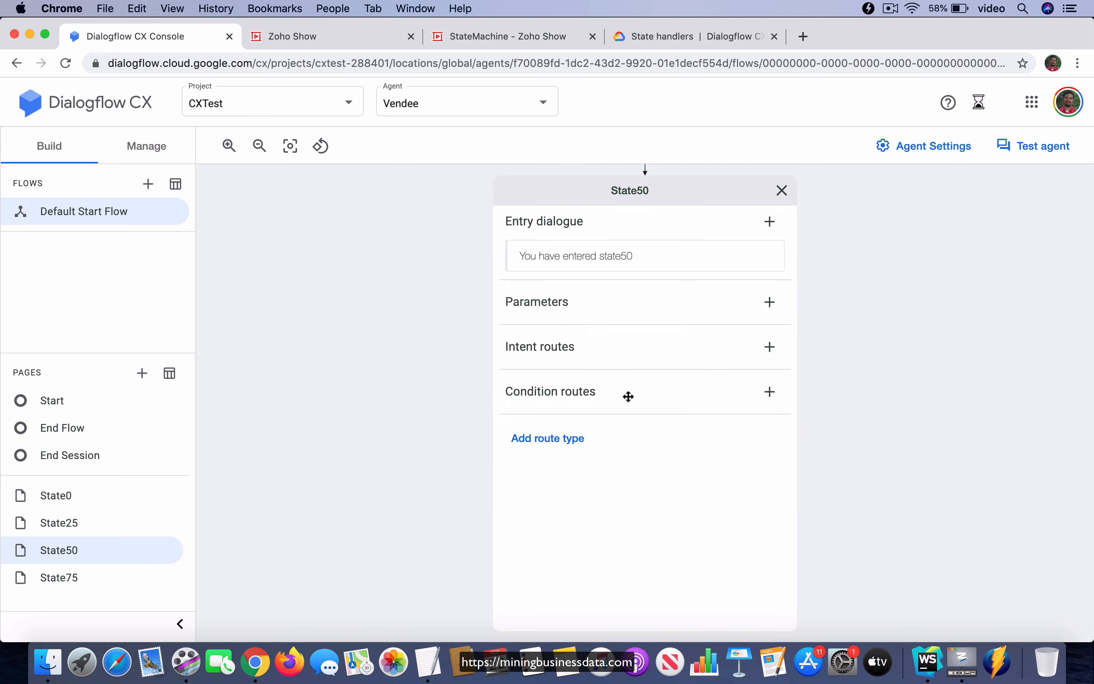
left_click(770, 349)
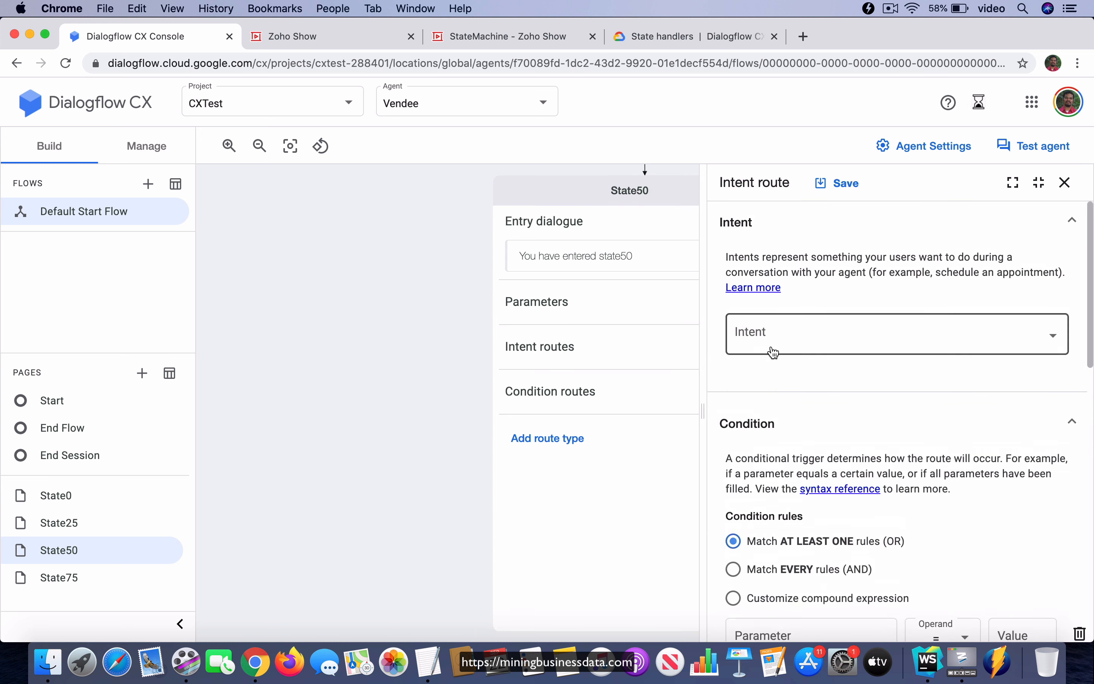
left_click(975, 337)
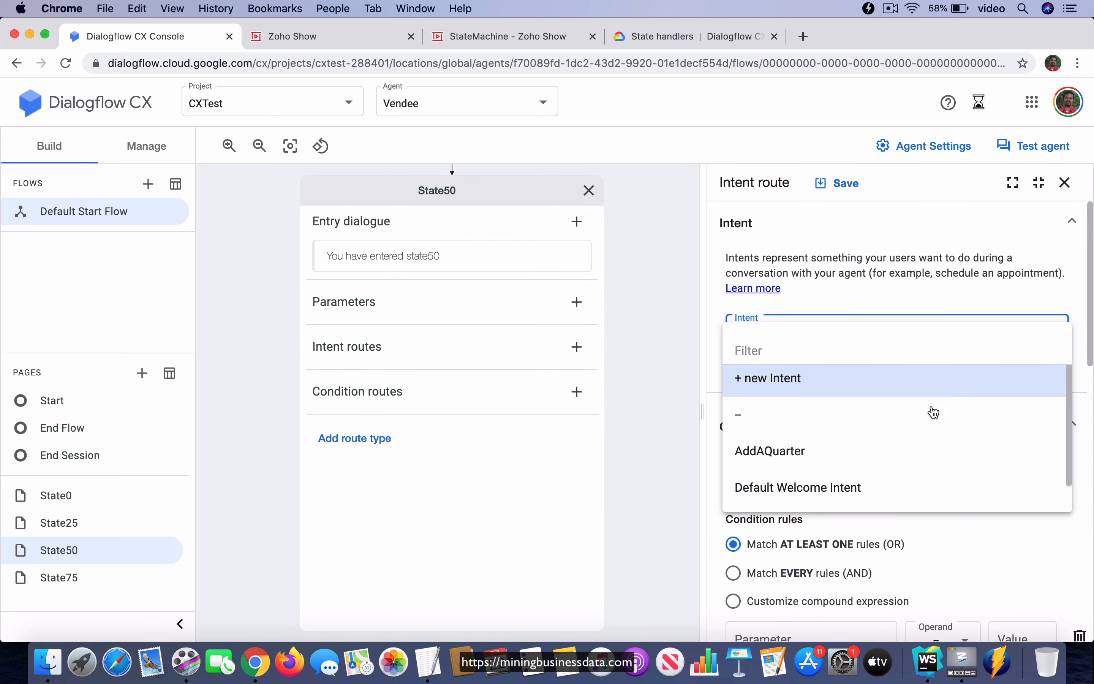
left_click(808, 452)
Enter "OK, you have added a quarter." as the agent response for State50's intent route
scroll(882, 401, "down", 4)
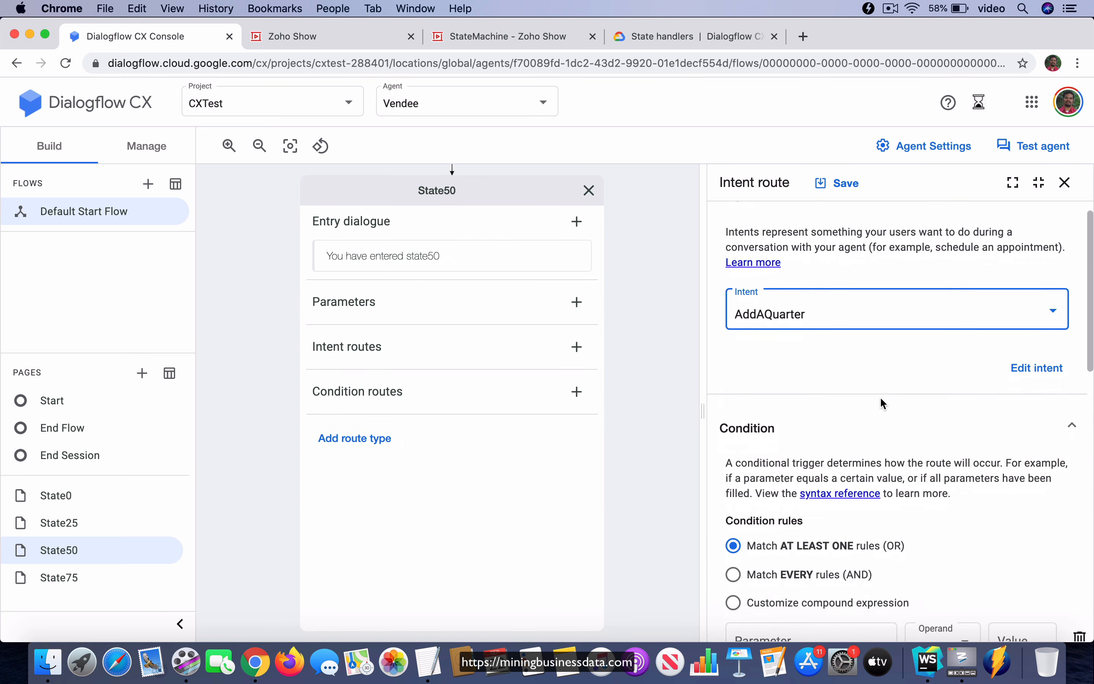
scroll(879, 398, "down", 5)
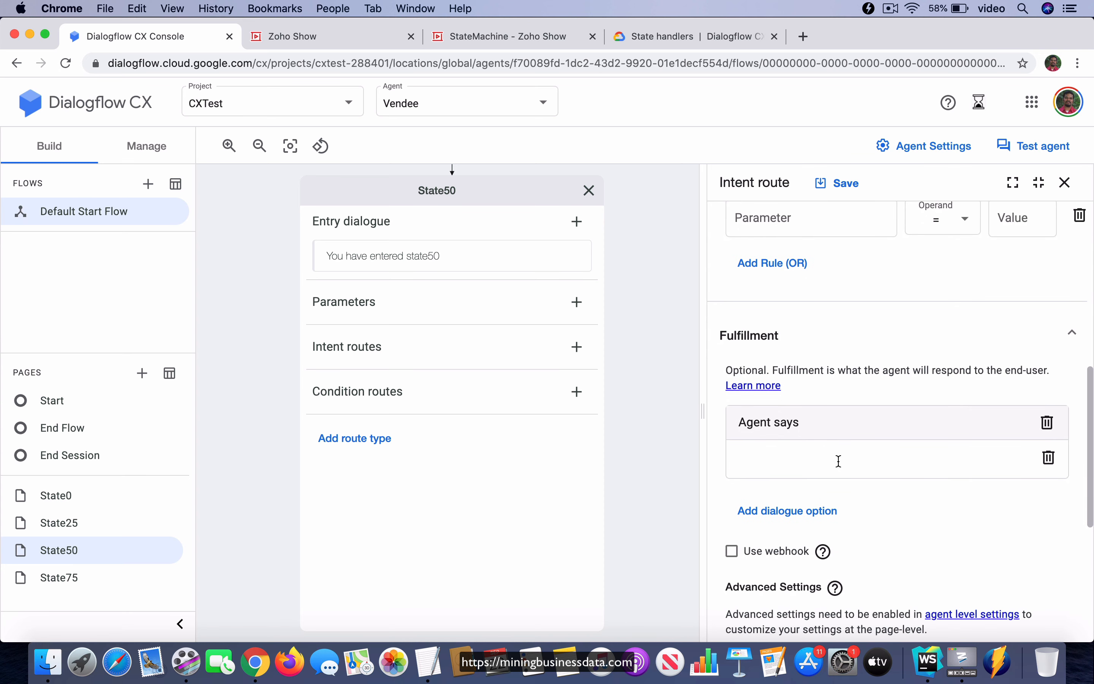
type("OK, you have added a quart")
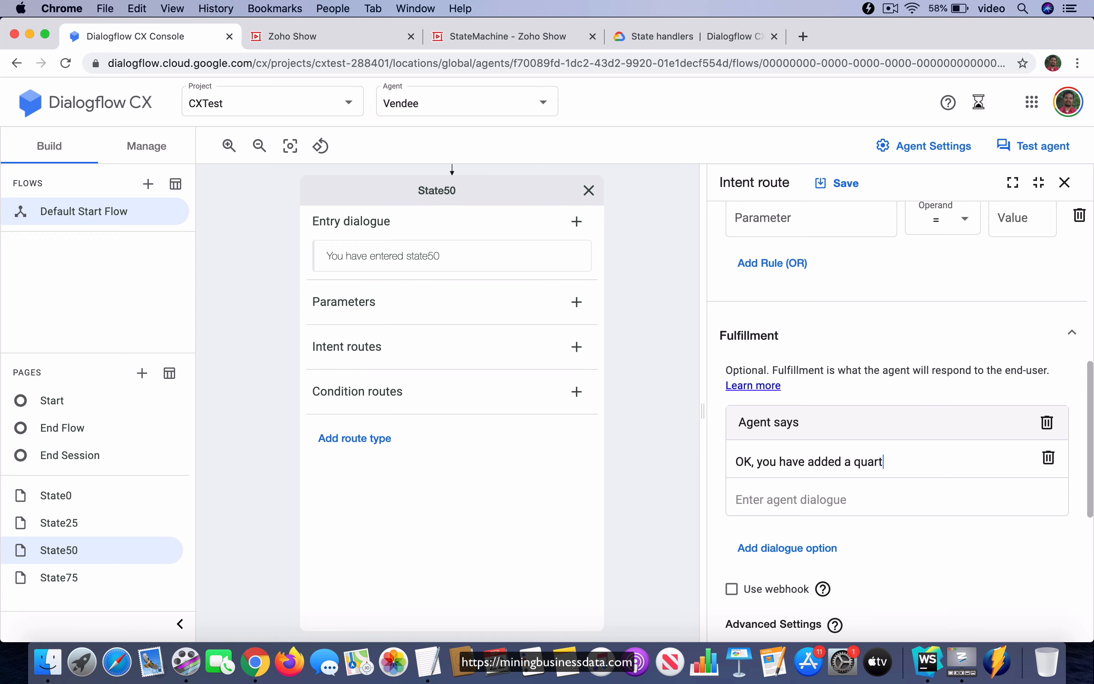
type("er.")
scroll(851, 452, "down", 8)
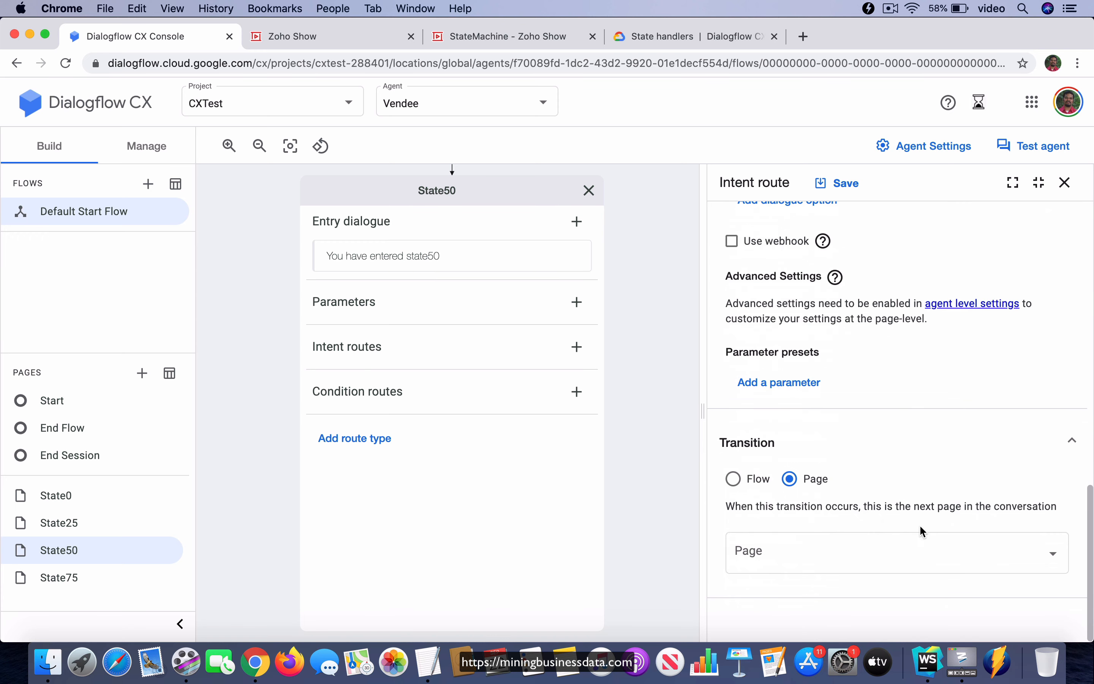
Set the transition of State50's AddAQuarter intent route to the State75 page and save the route
left_click(922, 552)
scroll(897, 547, "down", 5)
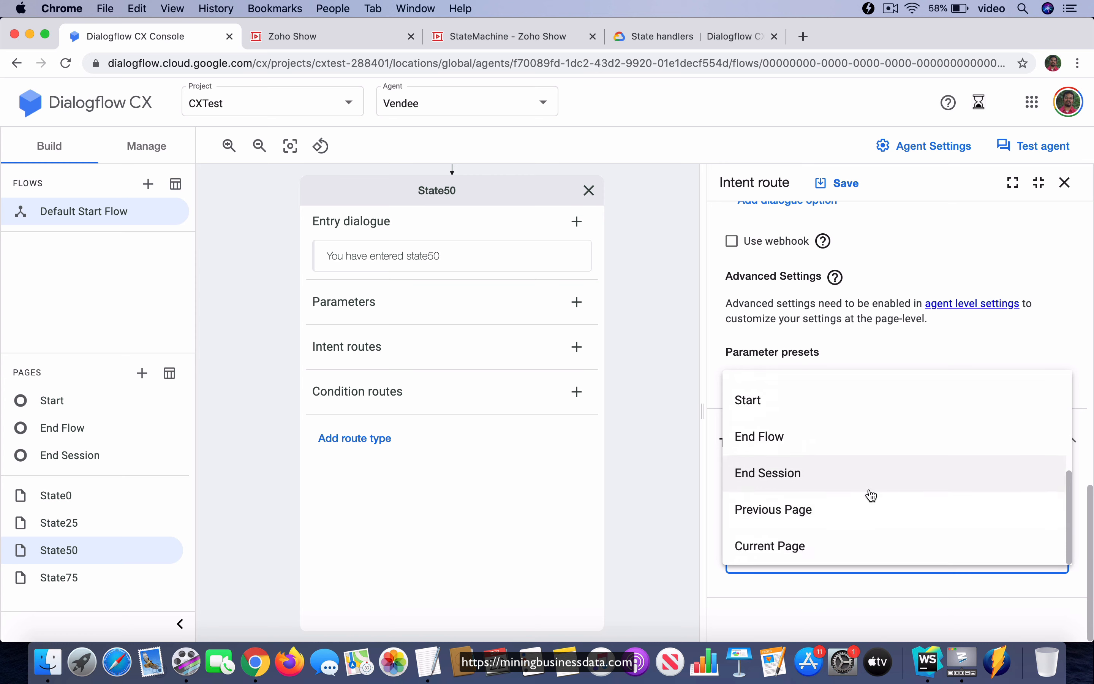
scroll(870, 495, "up", 2)
left_click(801, 450)
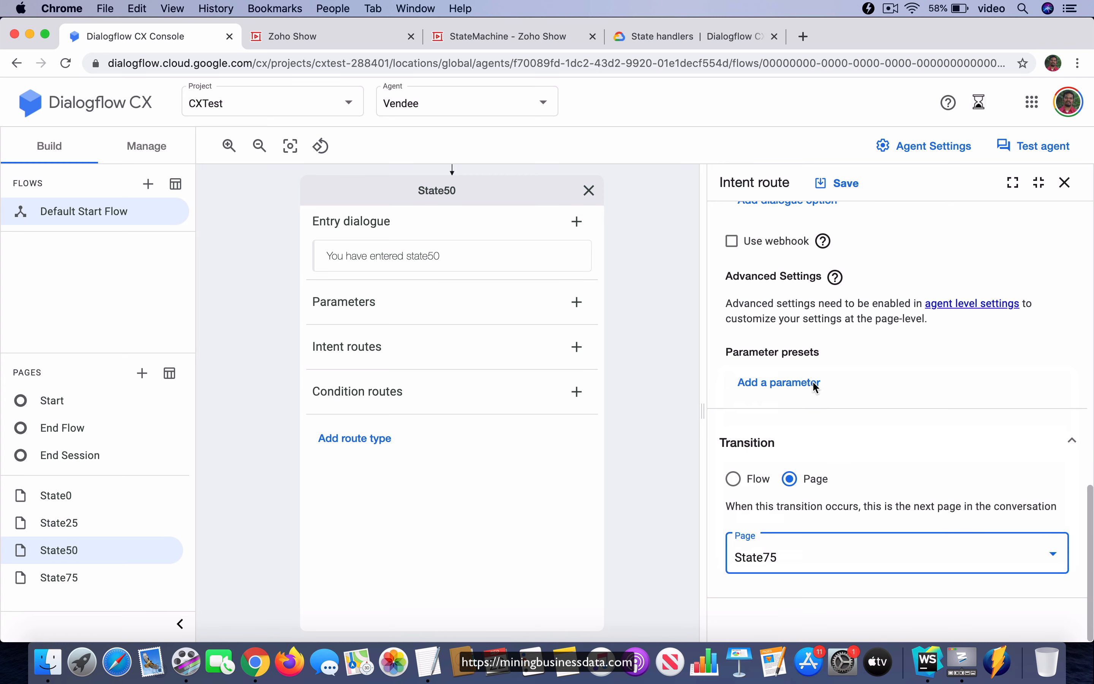
left_click(831, 189)
left_click(831, 189)
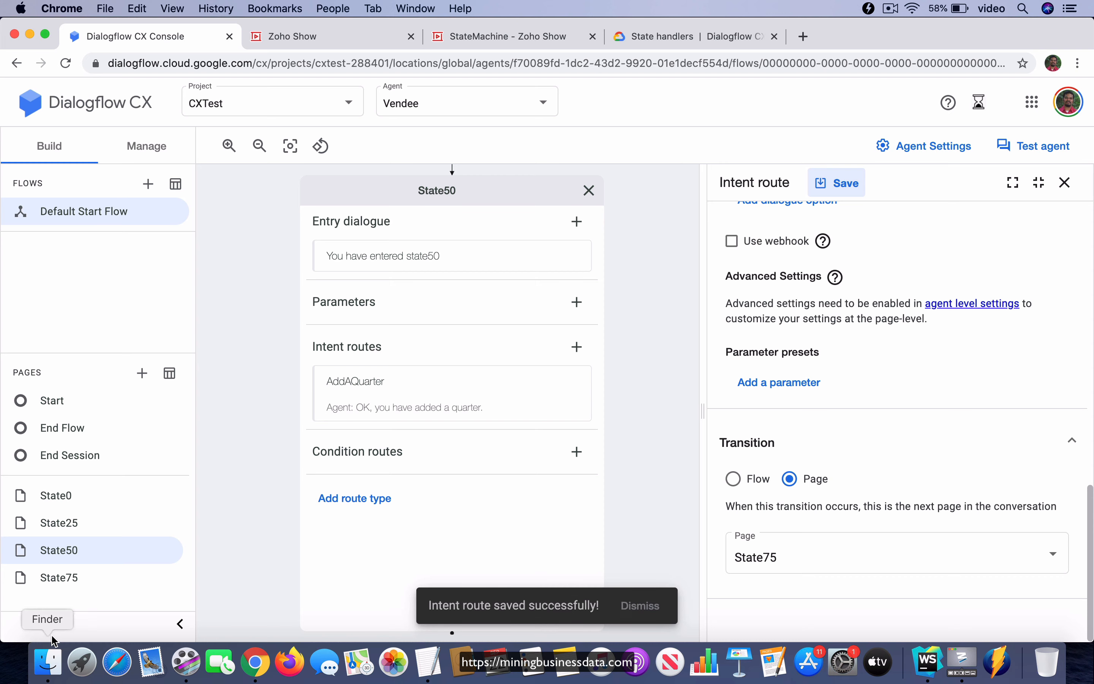
Give the State75 page the entry dialogue "You have now entered state75" and save it
left_click(99, 581)
left_click(578, 259)
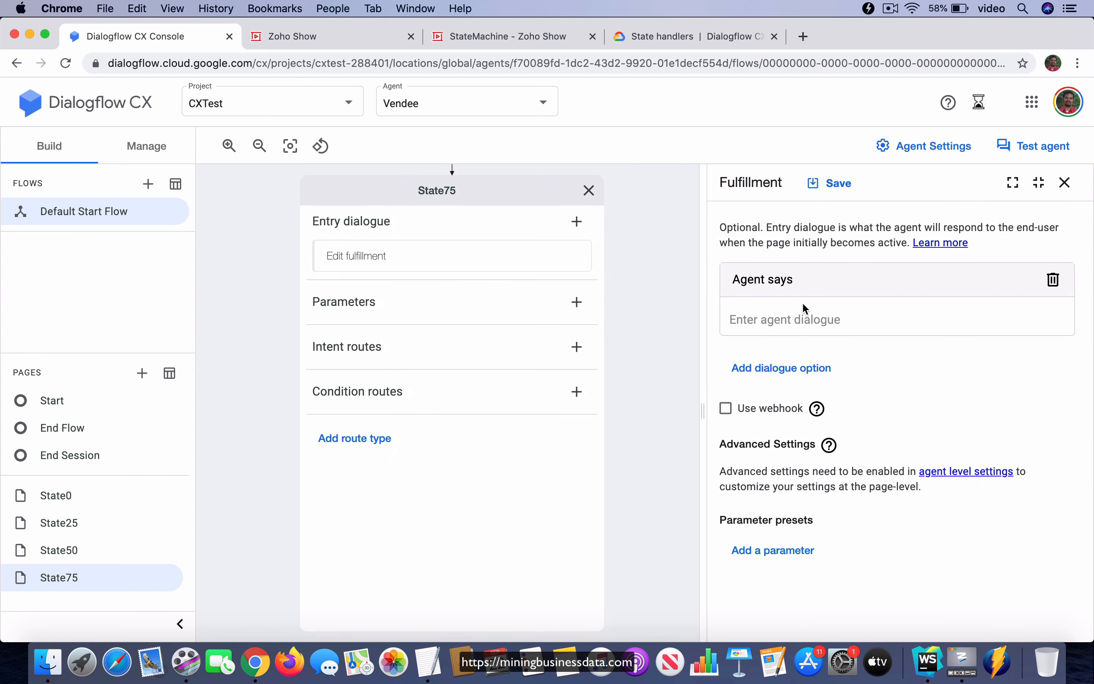
left_click(797, 316)
type("You hav")
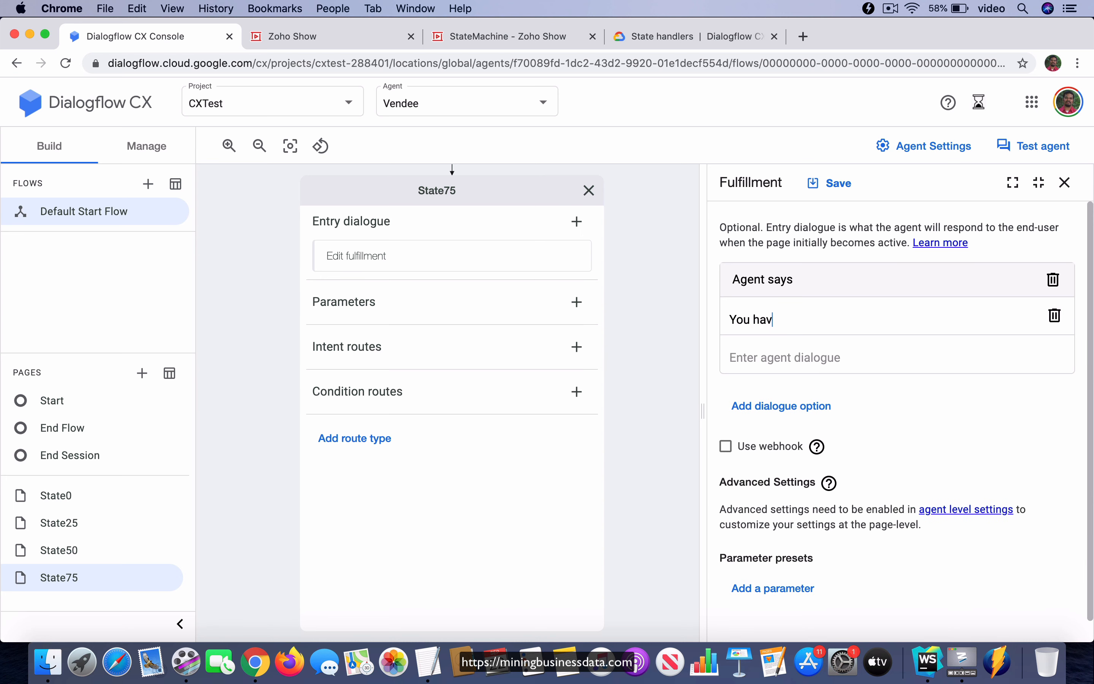
type("e now entered state75")
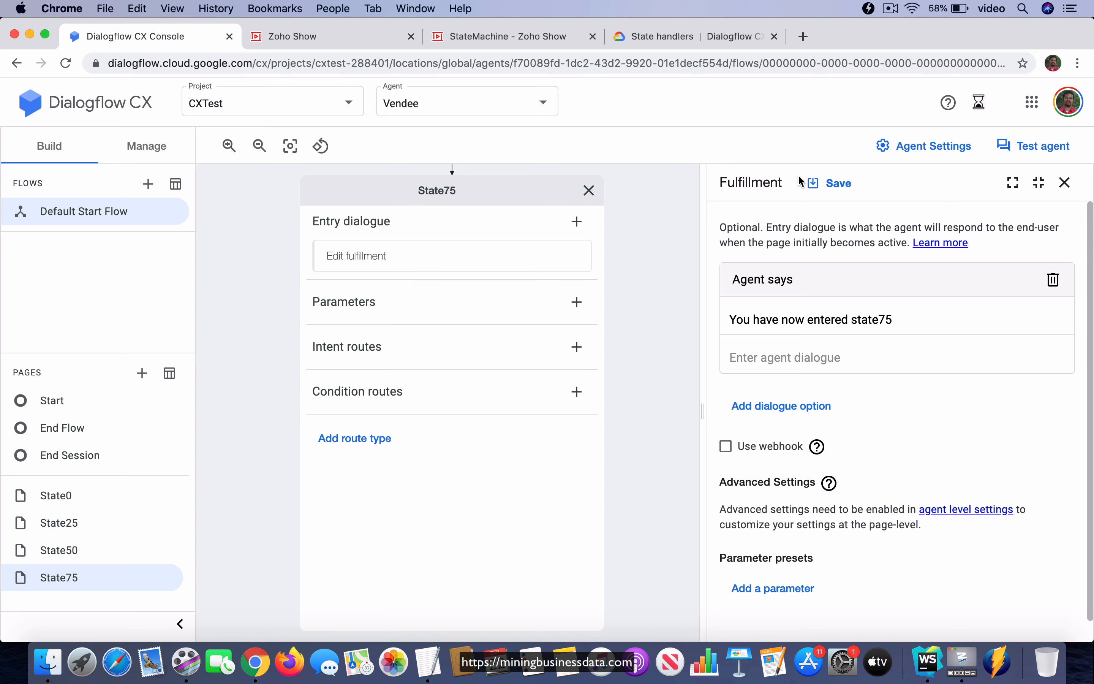
left_click(829, 182)
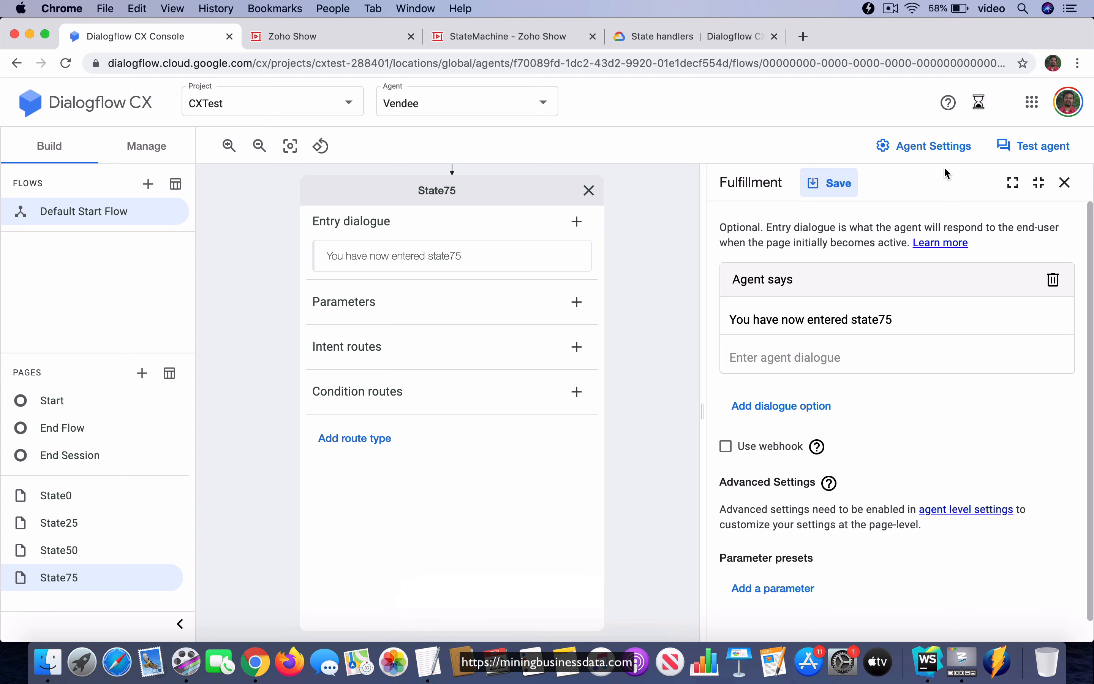
Test the draft agent in the simulator by sending "add a quarter" twice
left_click(1013, 147)
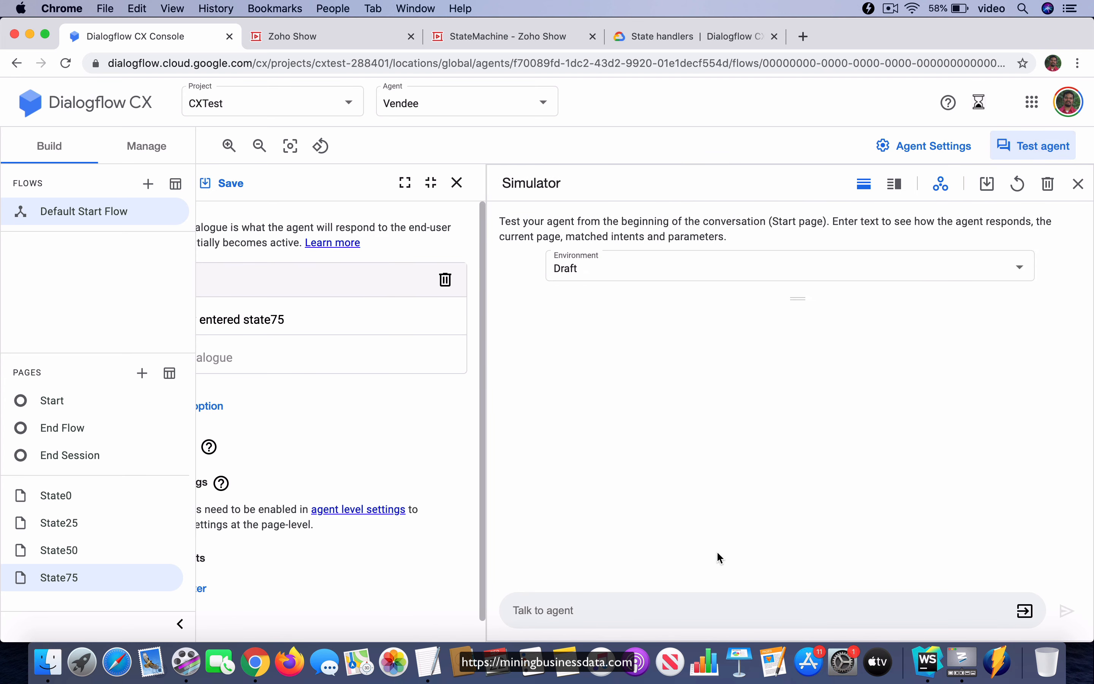
left_click(675, 603)
type("add a quar")
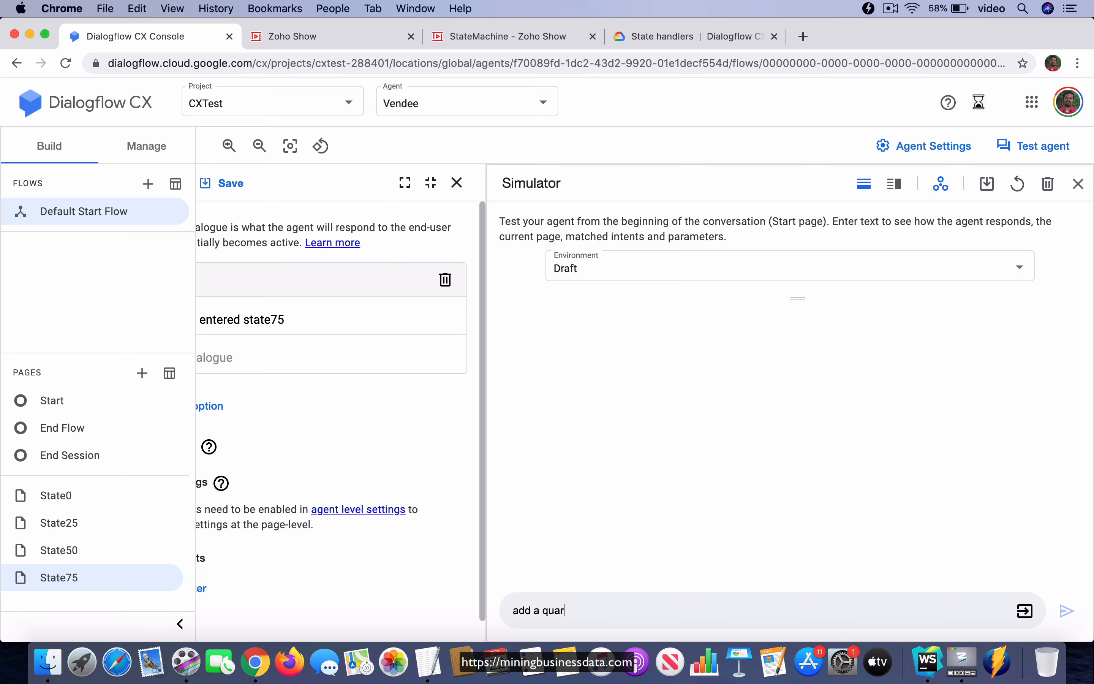
type("ter")
key("Return")
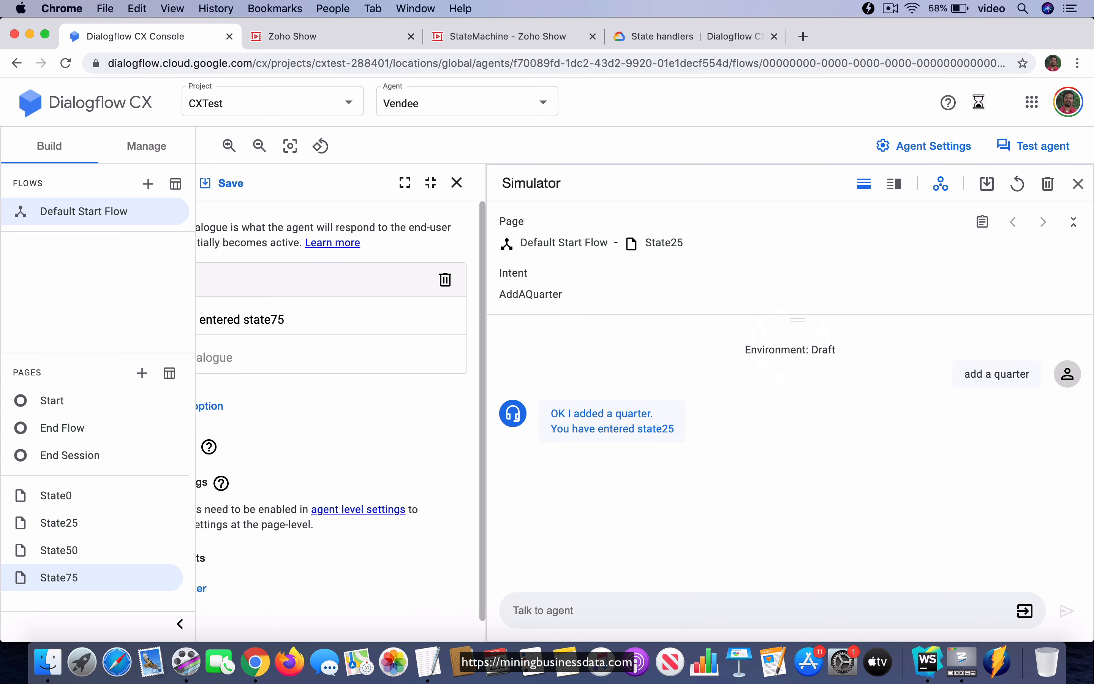
type("add a quar")
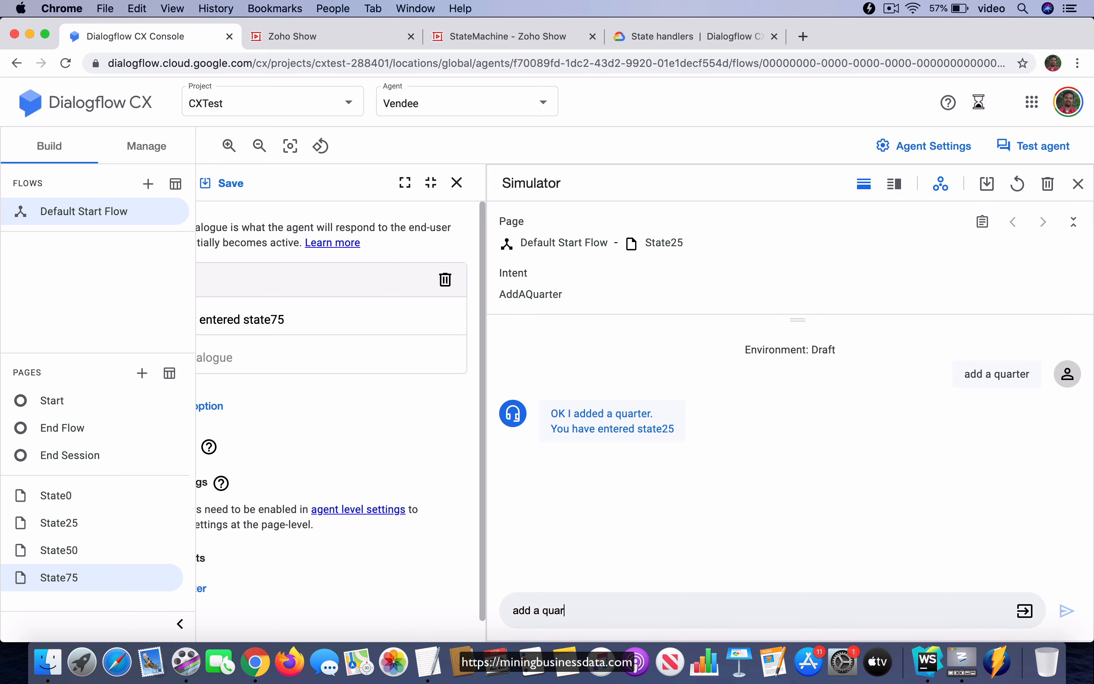
type("ter")
key("Return")
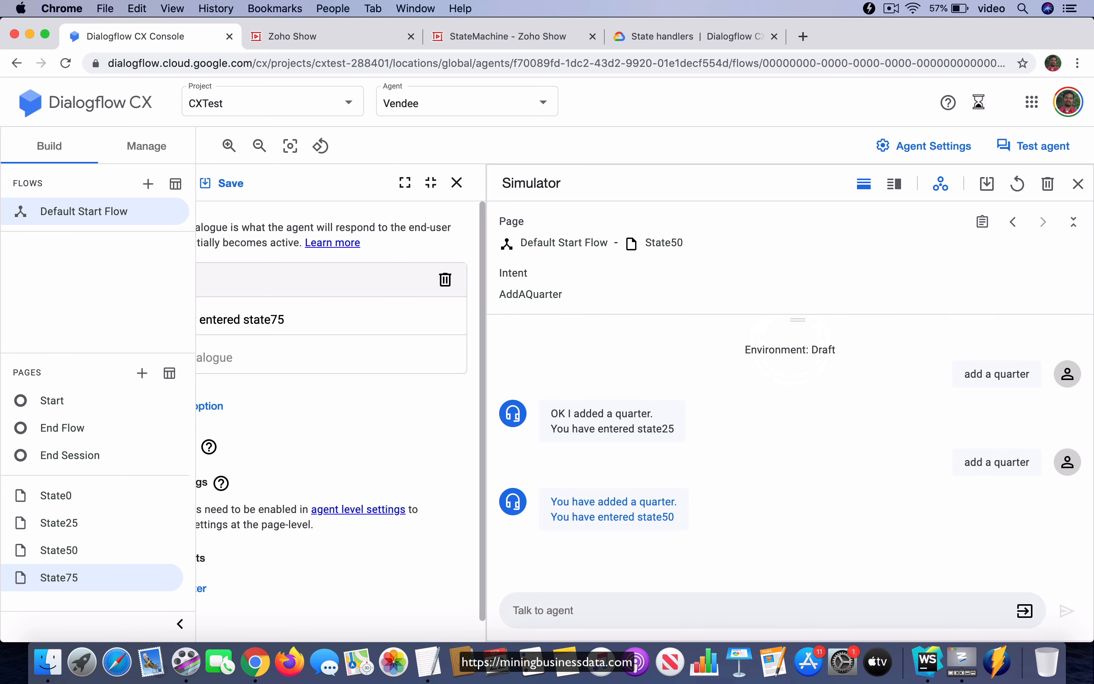
Send "add a quarter" a third time in the simulator and review the conversation from its start
type("you have")
key("BackSpace")
key("BackSpace")
key("BackSpace")
key("BackSpace")
key("BackSpace")
key("BackSpace")
key("BackSpace")
key("BackSpace")
type("add a quarter")
key("Return")
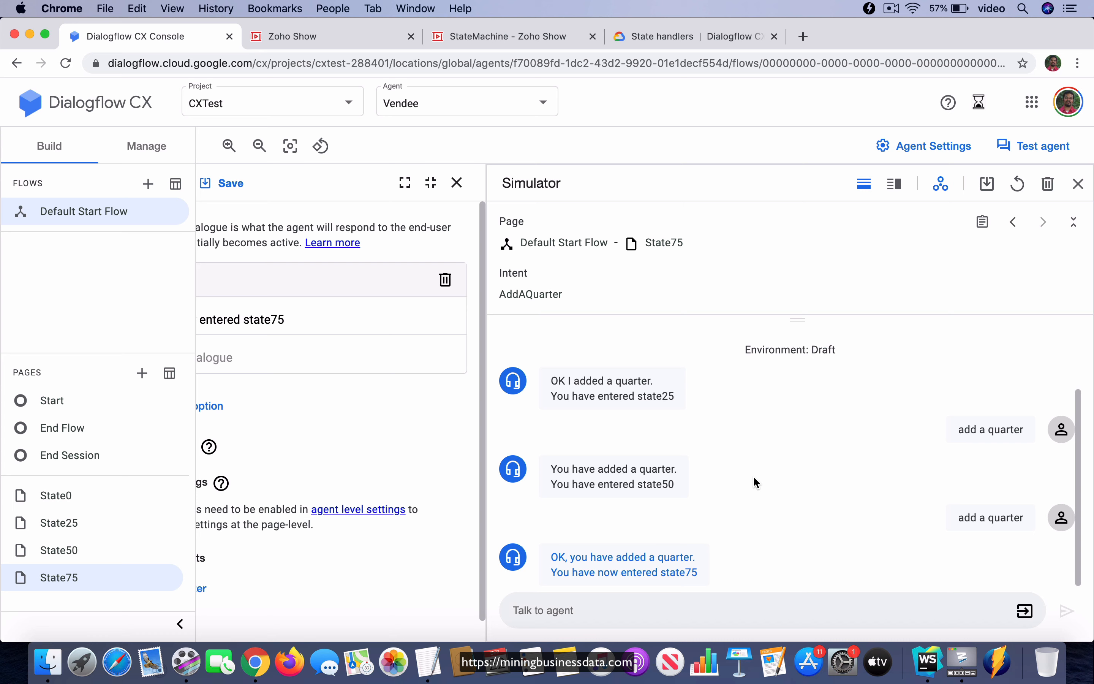
scroll(753, 475, "up", 1)
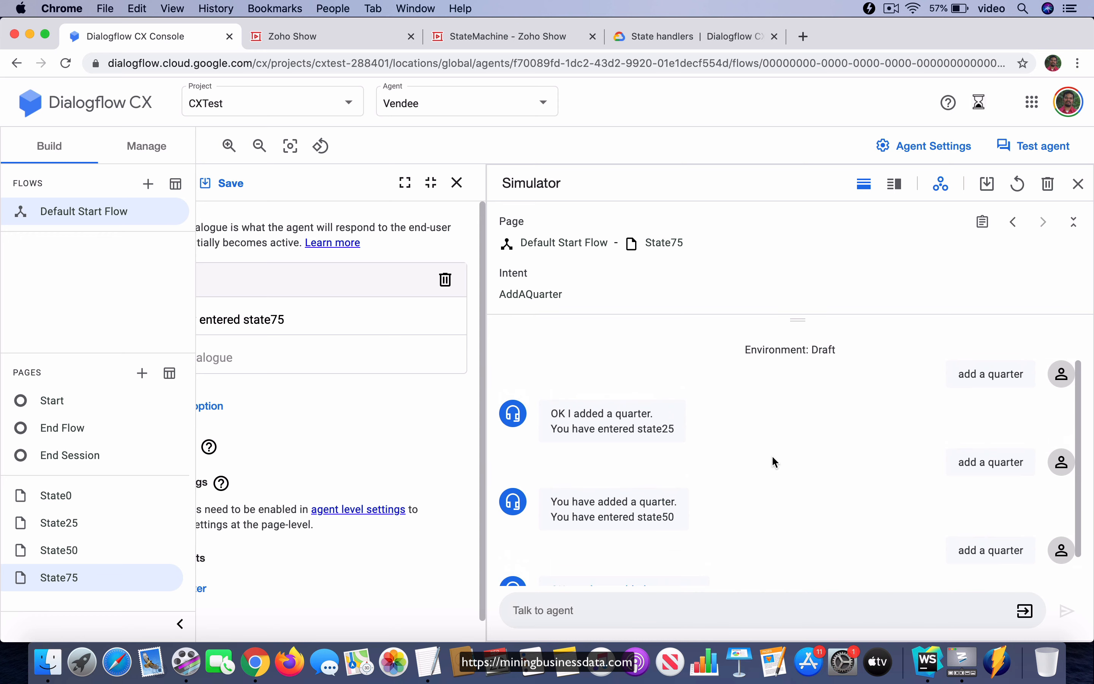
Close the simulator and State75's fulfillment and page details to return to the flow graph
left_click(1078, 183)
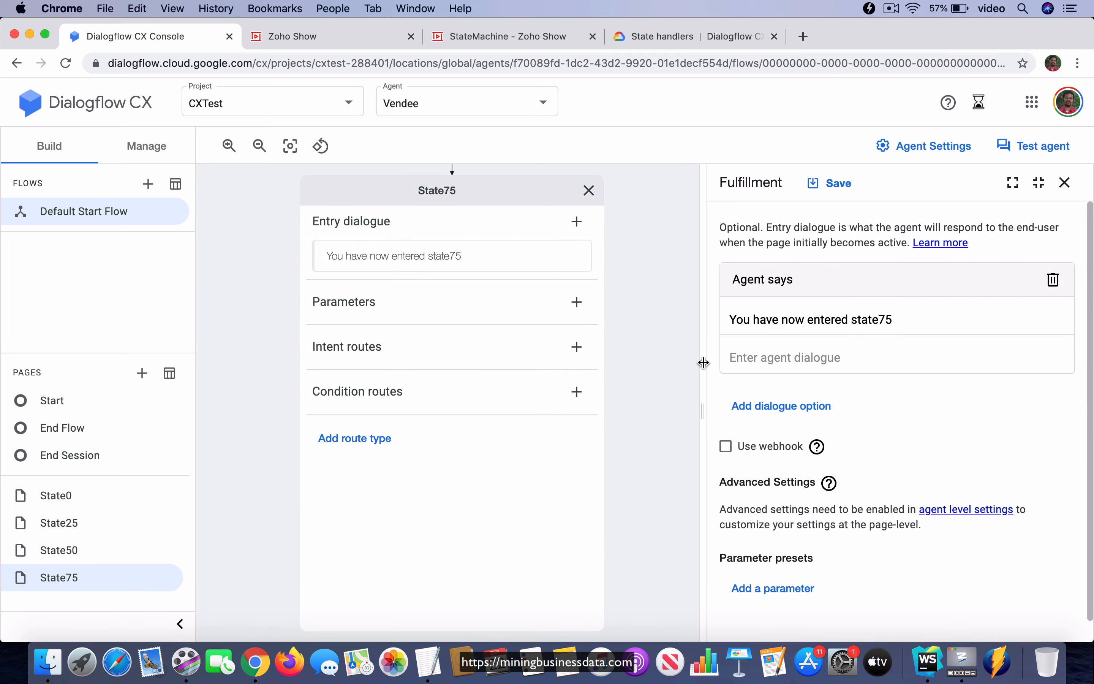
left_click(1064, 182)
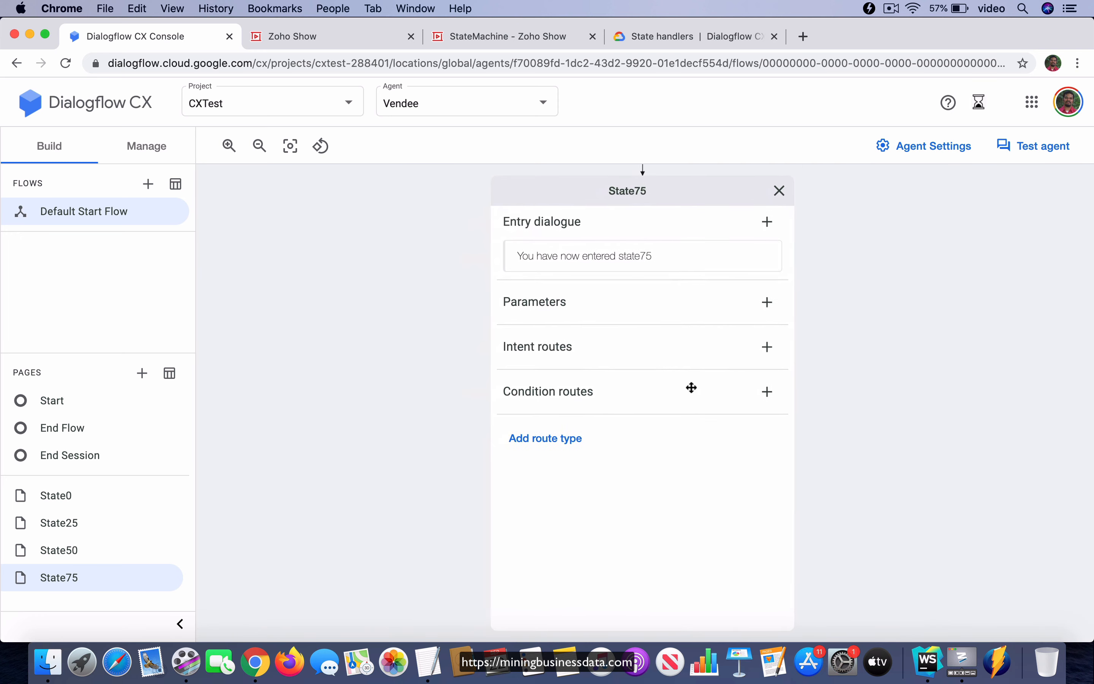
left_click(776, 190)
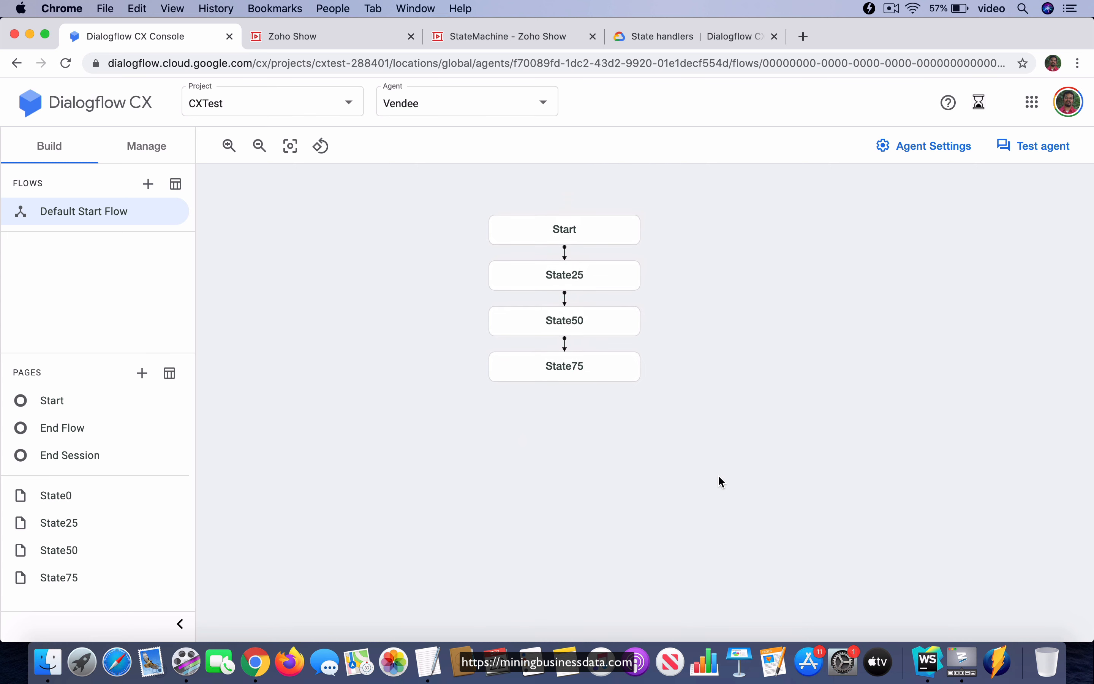
Compare the page chain in the flow graph with the balance diagram in the StateMachine presentation in Zoho Show, returning to Dialogflow CX
left_click_drag(728, 256, 730, 303)
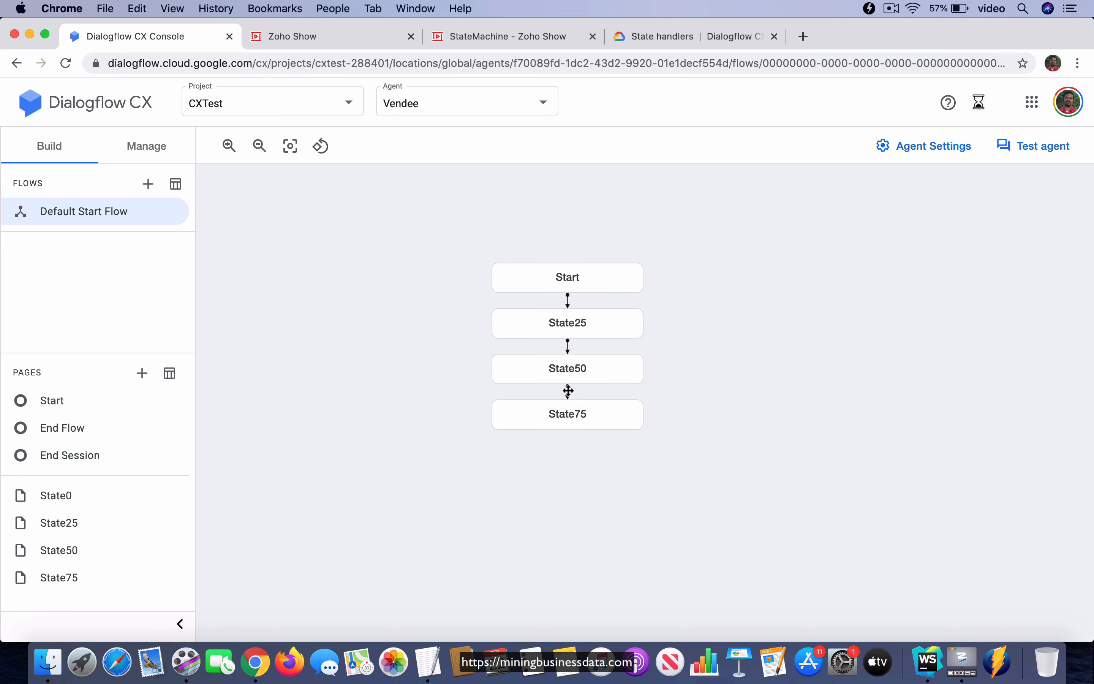
left_click(530, 36)
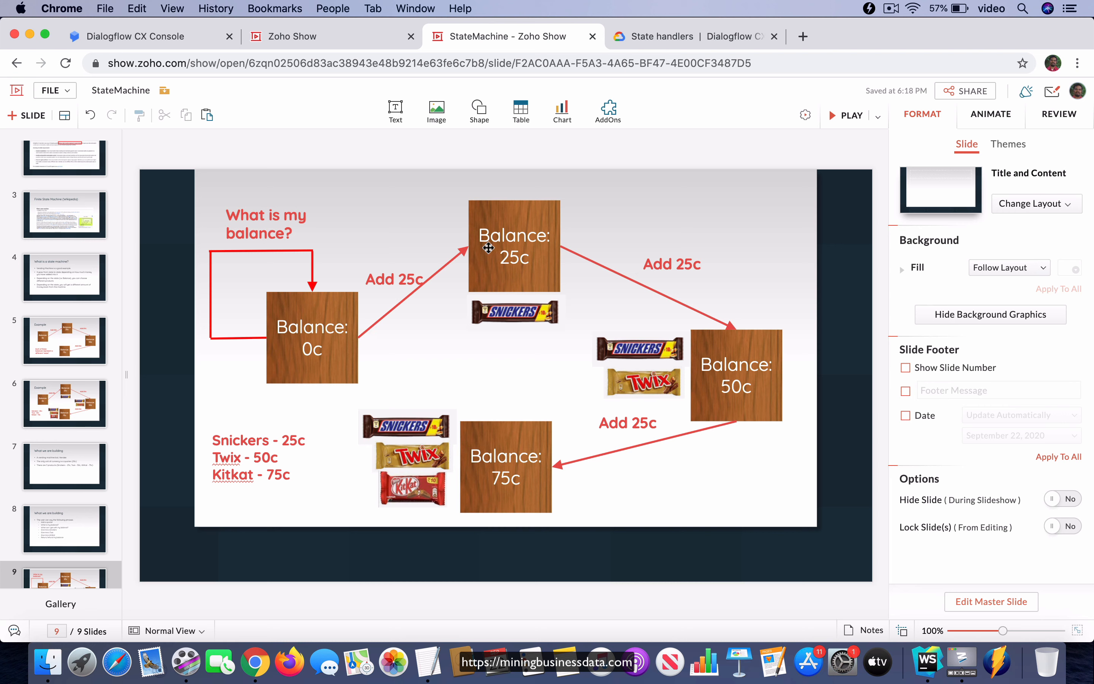
left_click(154, 40)
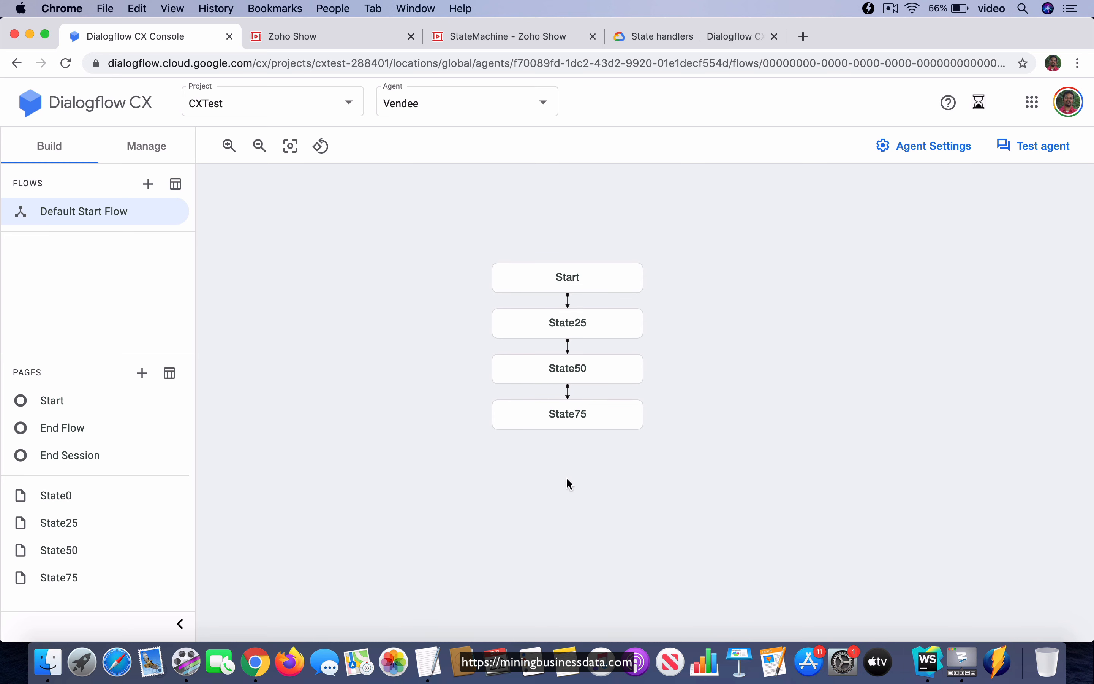
Inspect the transition page of State25's AddAQuarter intent route, then close the route and the page to return to the flow graph
left_click(580, 324)
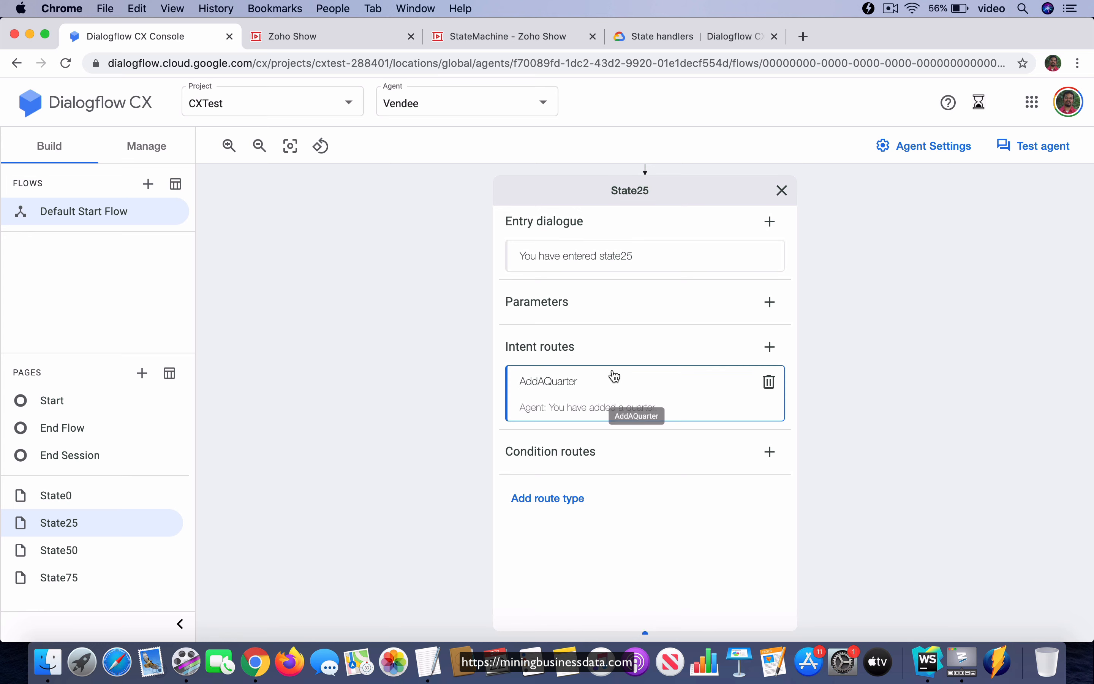
left_click(605, 396)
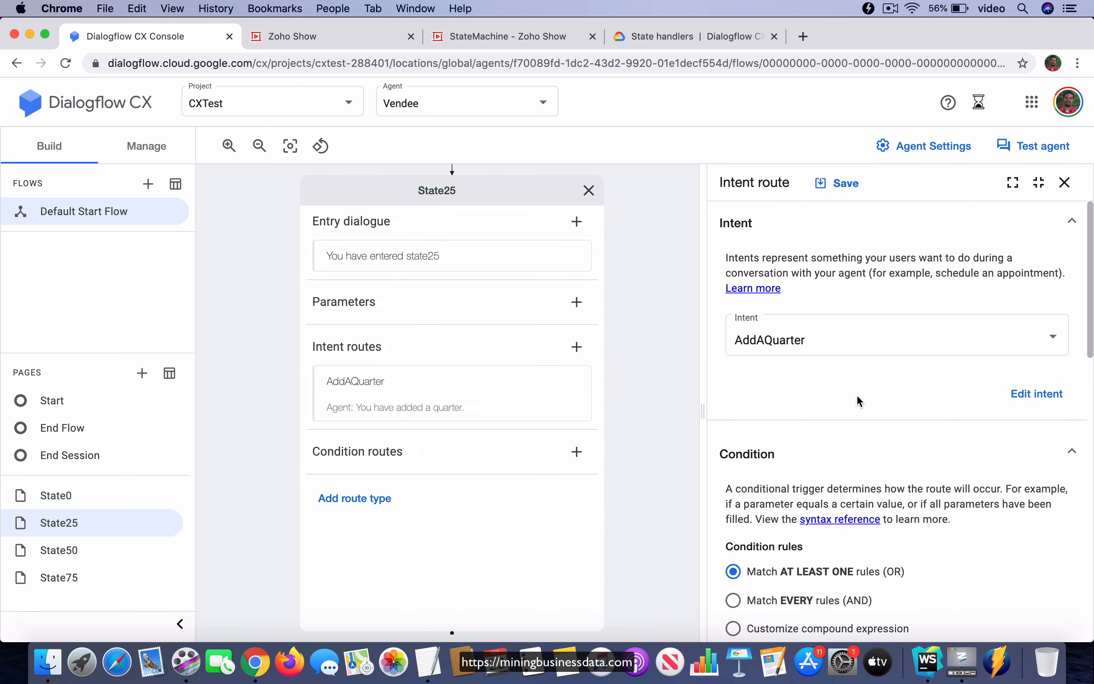
scroll(856, 395, "down", 15)
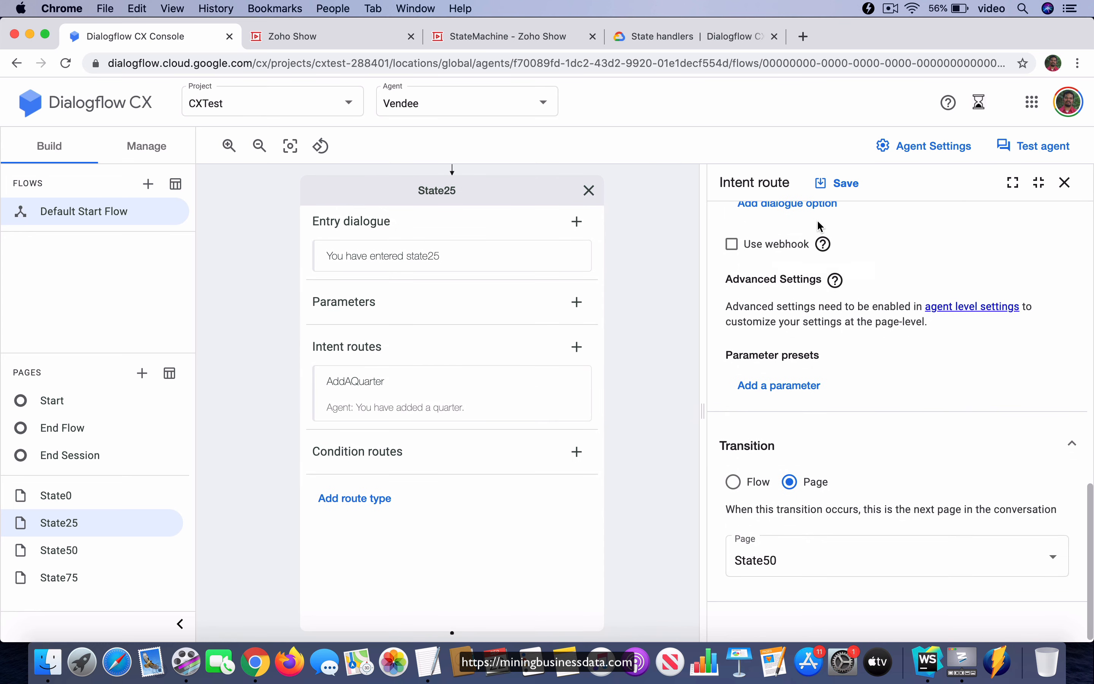
left_click(1065, 182)
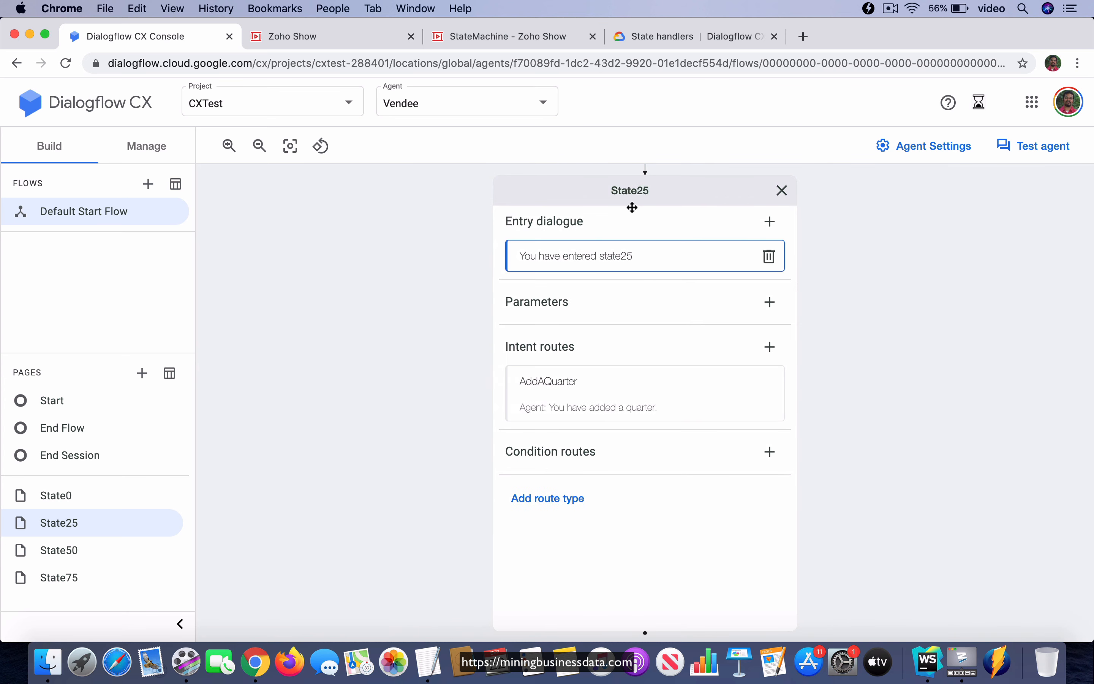
left_click(661, 194)
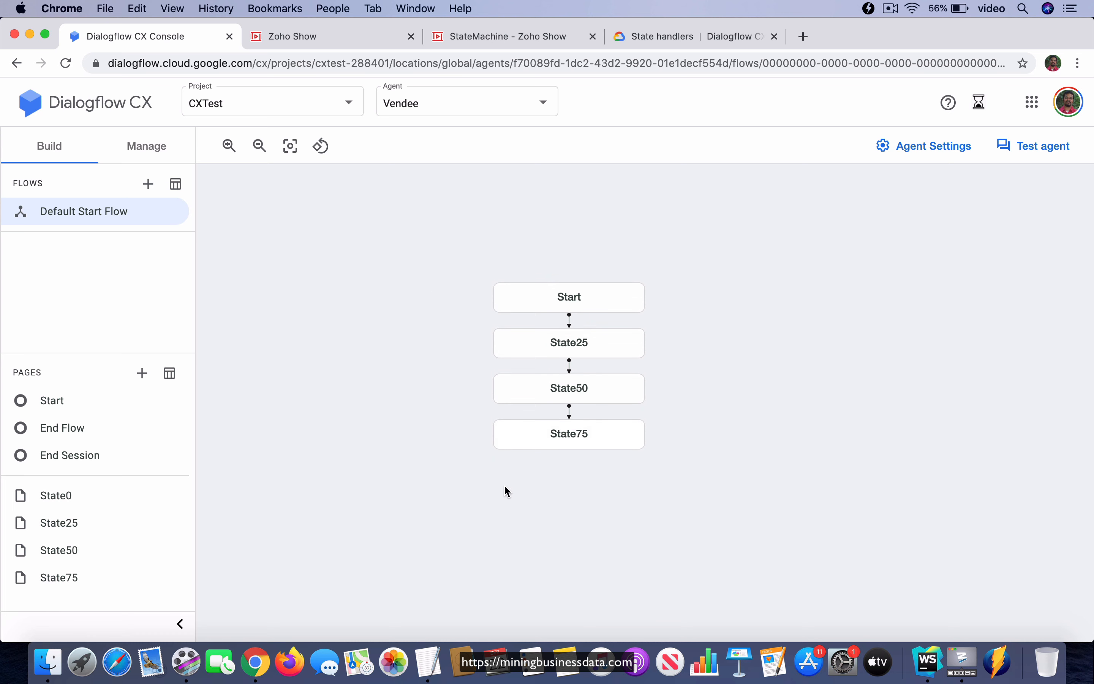
Switch to the StateMachine presentation to recheck the vending-machine balance diagram, and return to the Dialogflow CX flow graph
left_click(510, 38)
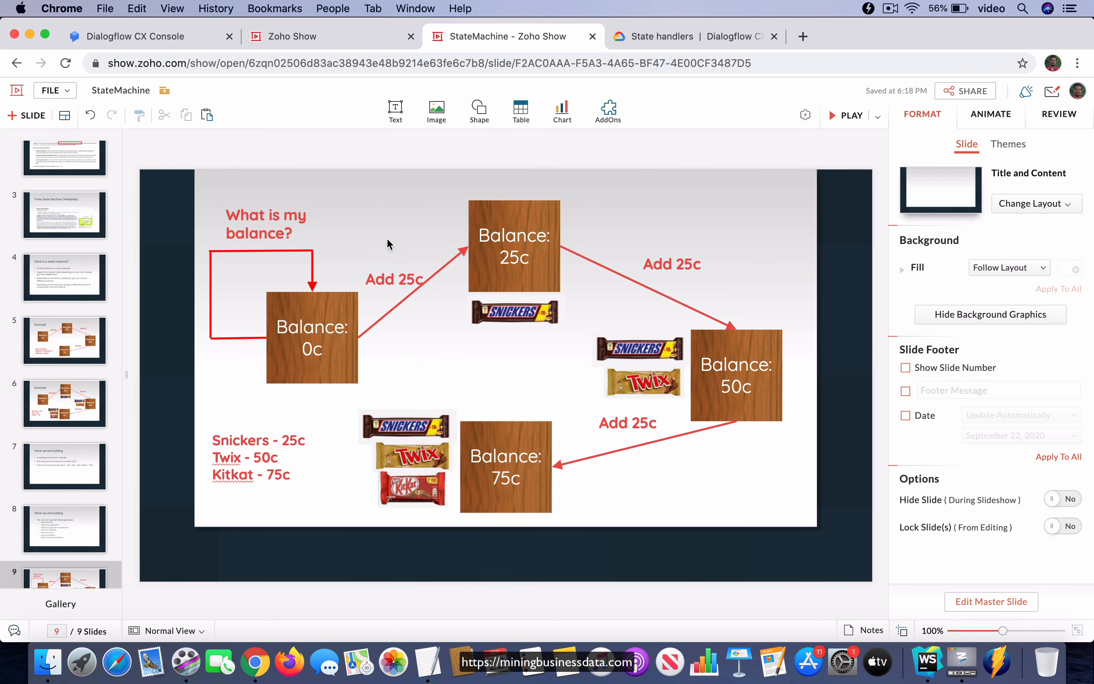
left_click(183, 40)
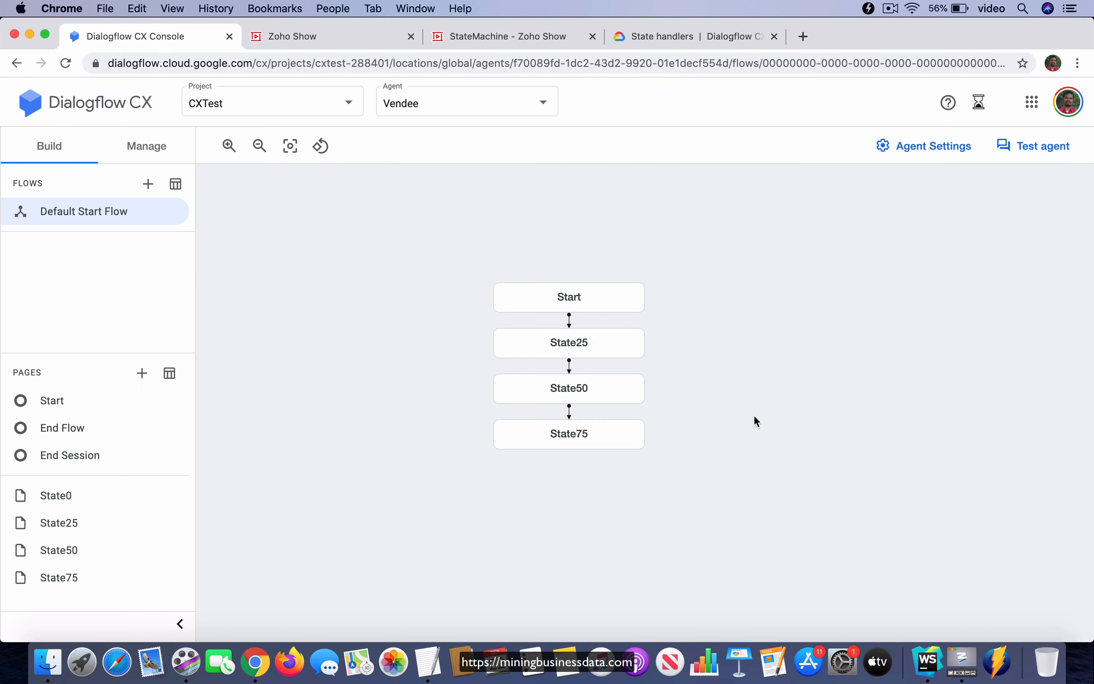